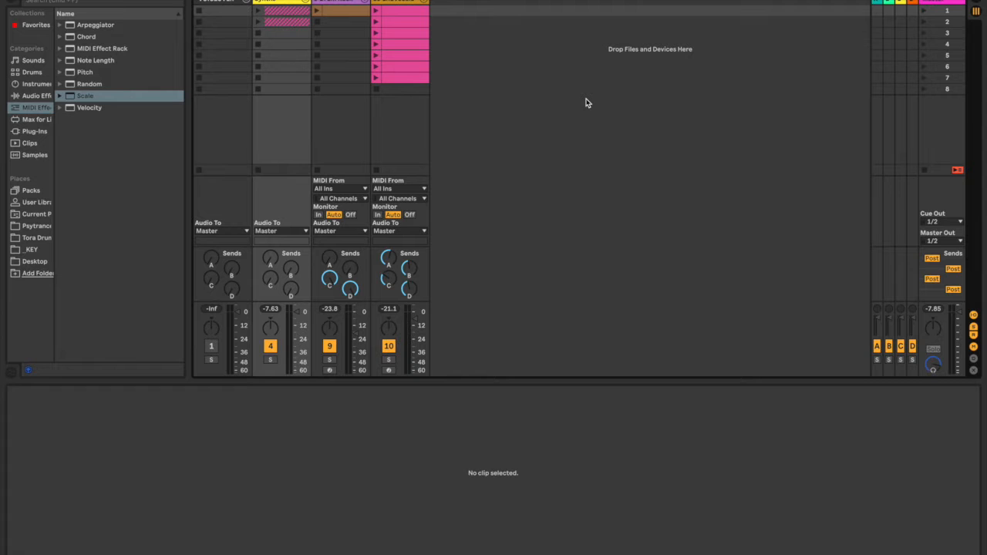
- Narrow the browser to give the session more room and unfold the Synths group
drag(187, 62, 4, 116)
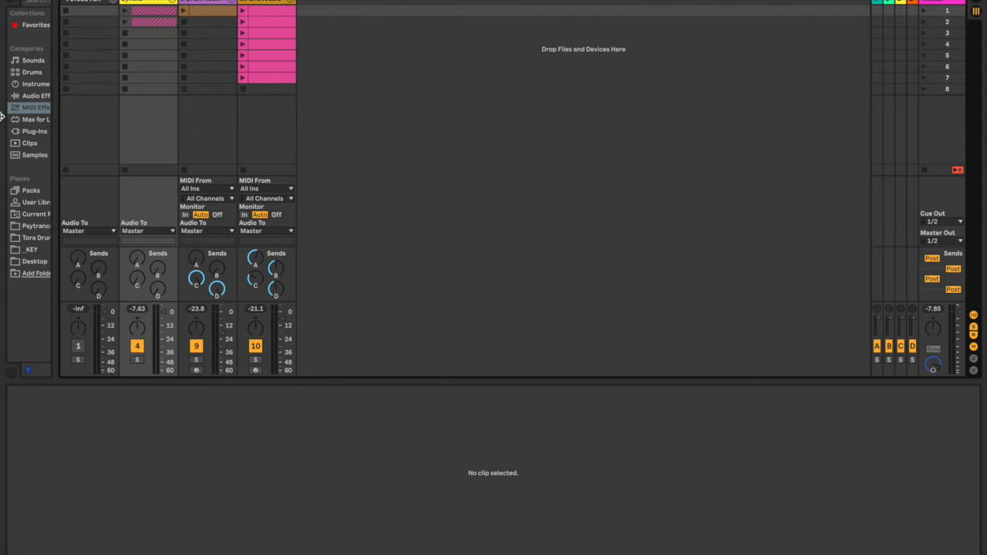
drag(54, 114, 137, 120)
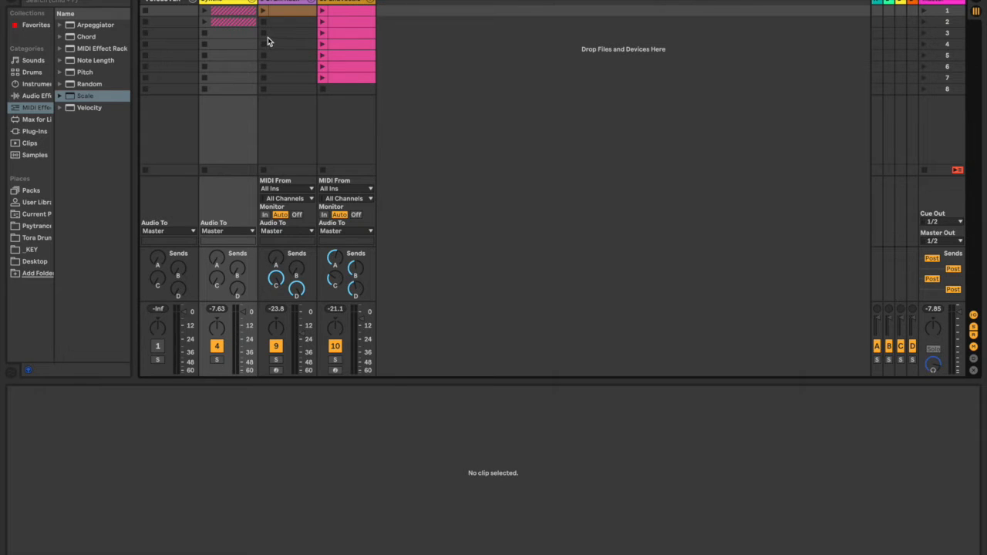
click(252, 3)
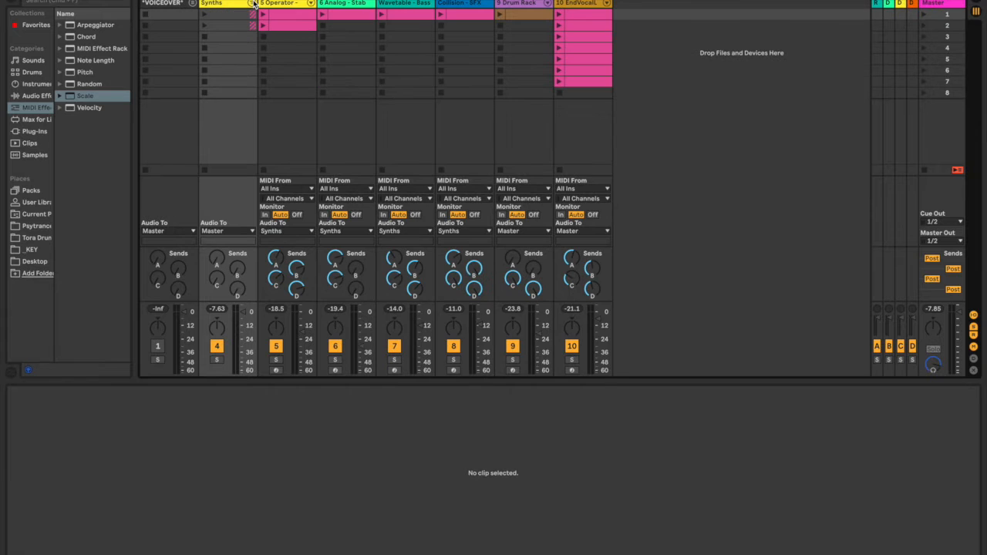
- Show the clip launch settings and give the first Operator clip a Next follow action after 4 bars
click(293, 18)
click(300, 28)
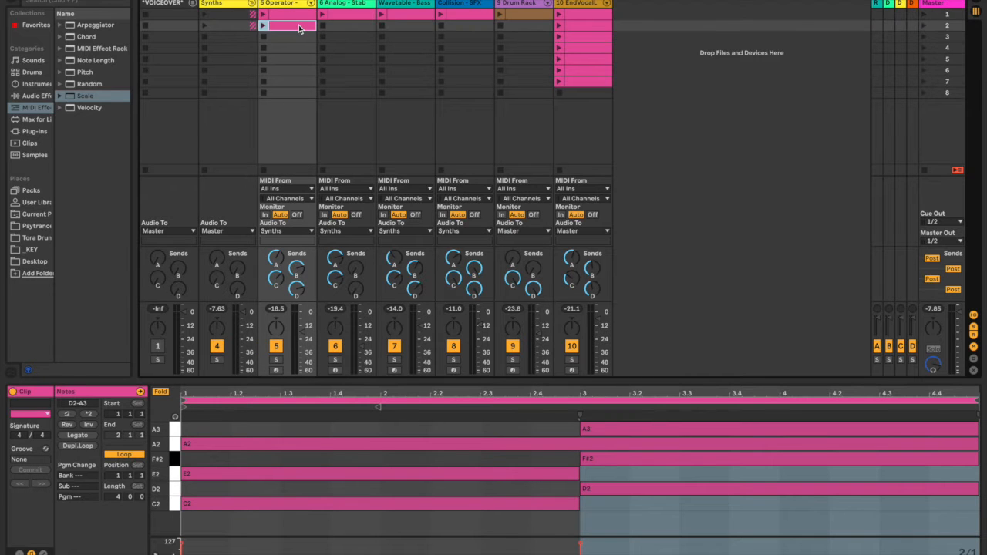
click(295, 18)
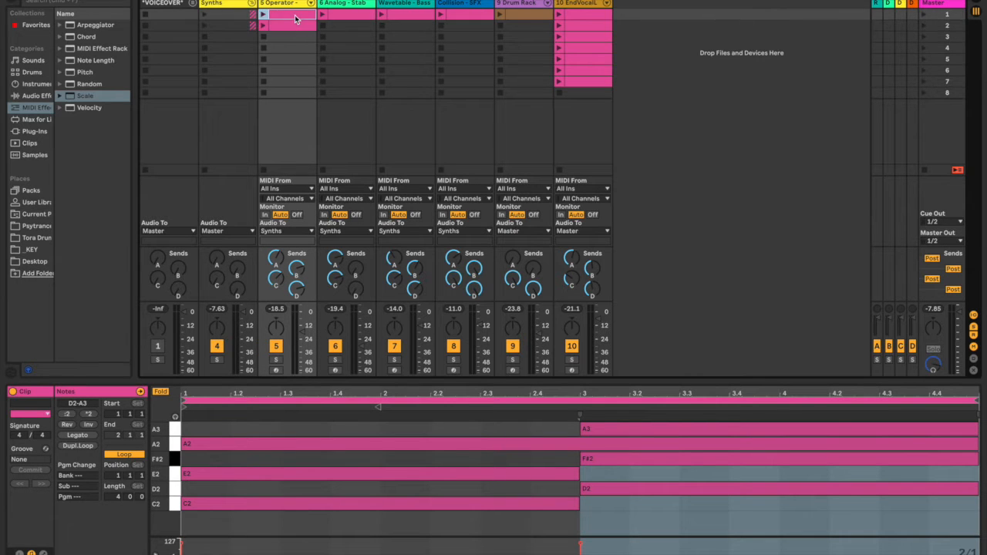
click(19, 552)
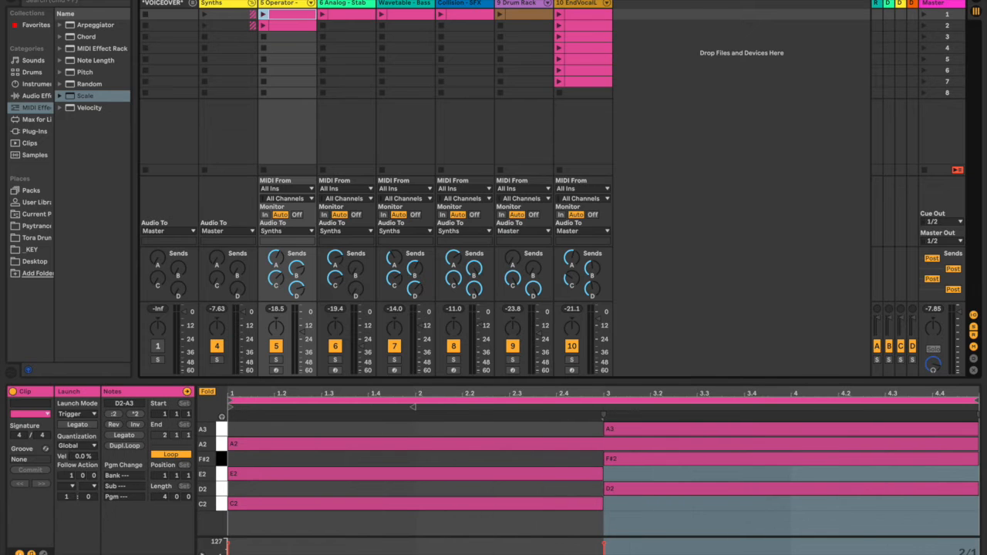
click(72, 485)
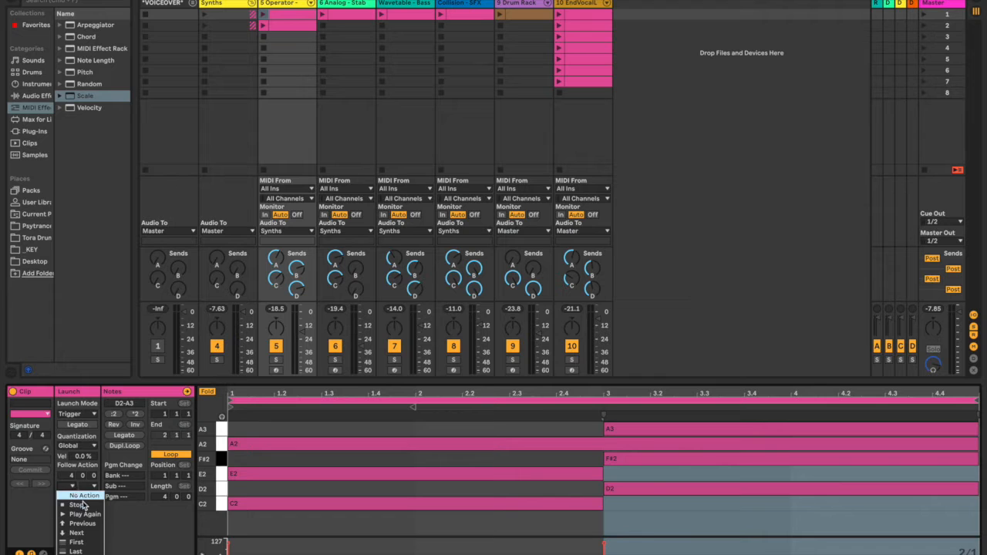
click(79, 539)
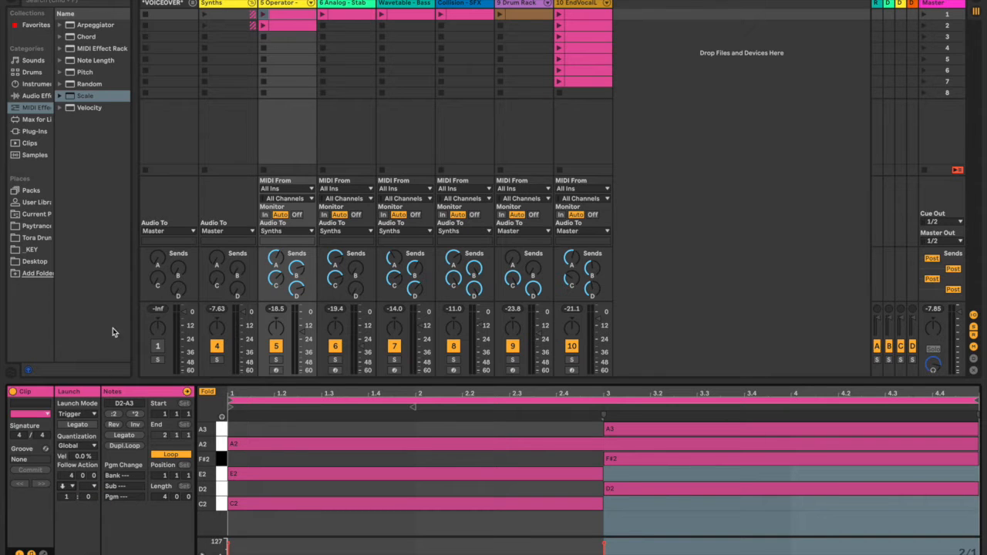
- Give the second Operator clip a First follow action after 6 bars
click(287, 28)
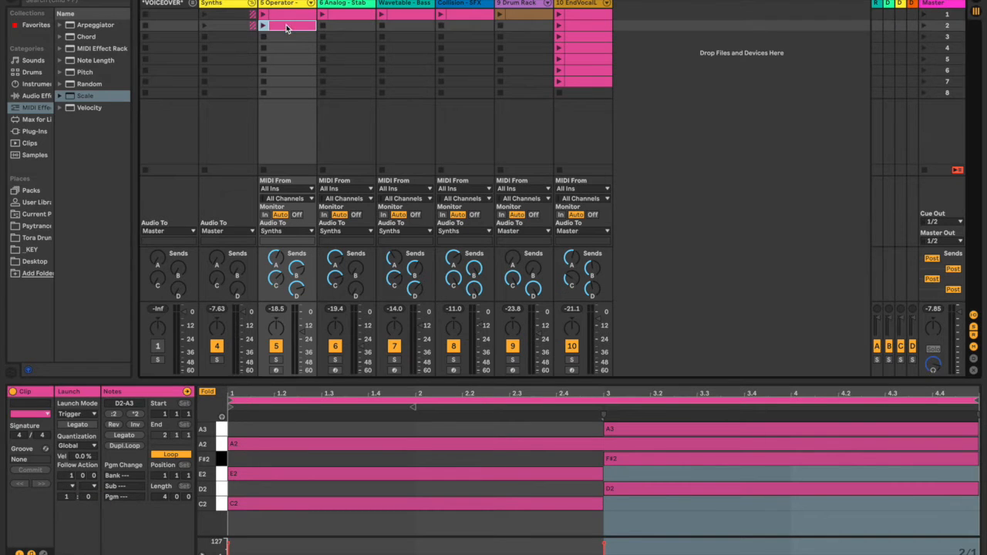
click(73, 487)
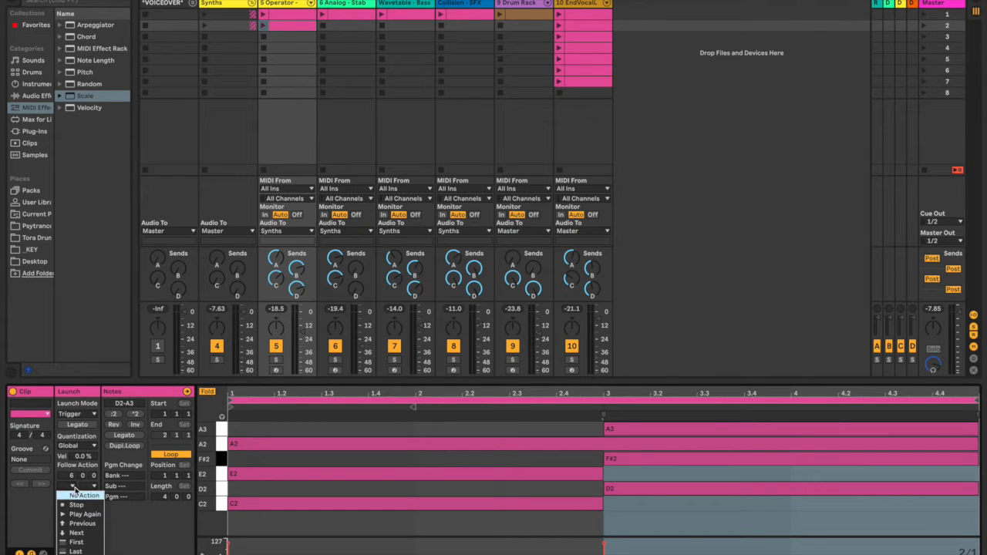
click(76, 549)
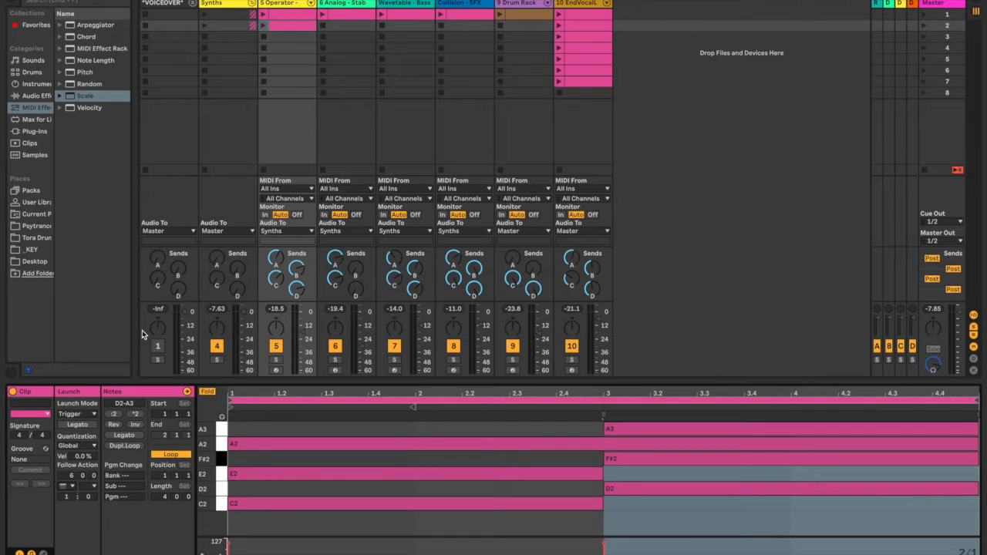
- Set EndVocal follow action times to 4 bars for clip 1, with its loop off, and 5 bars for clips 2 and 3
click(584, 15)
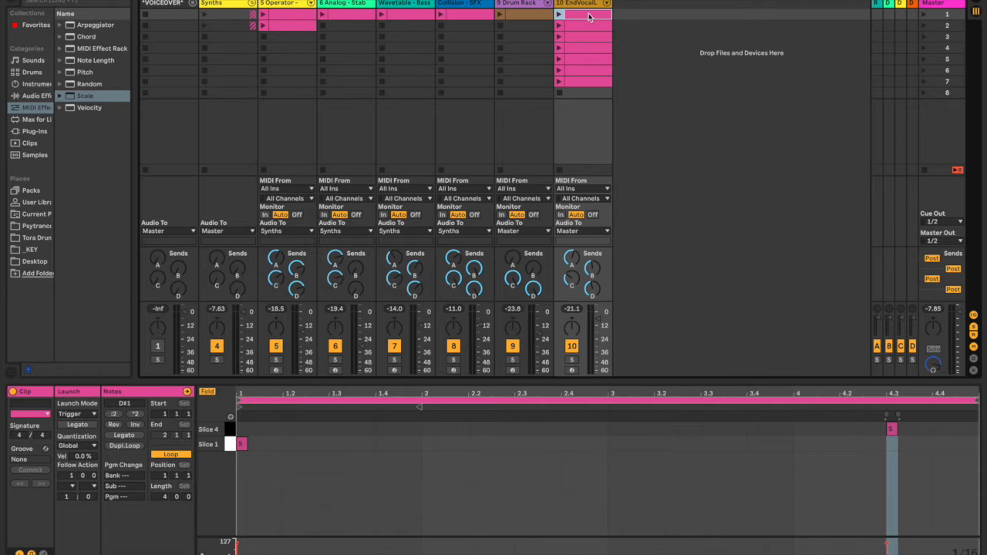
click(75, 477)
text(5)
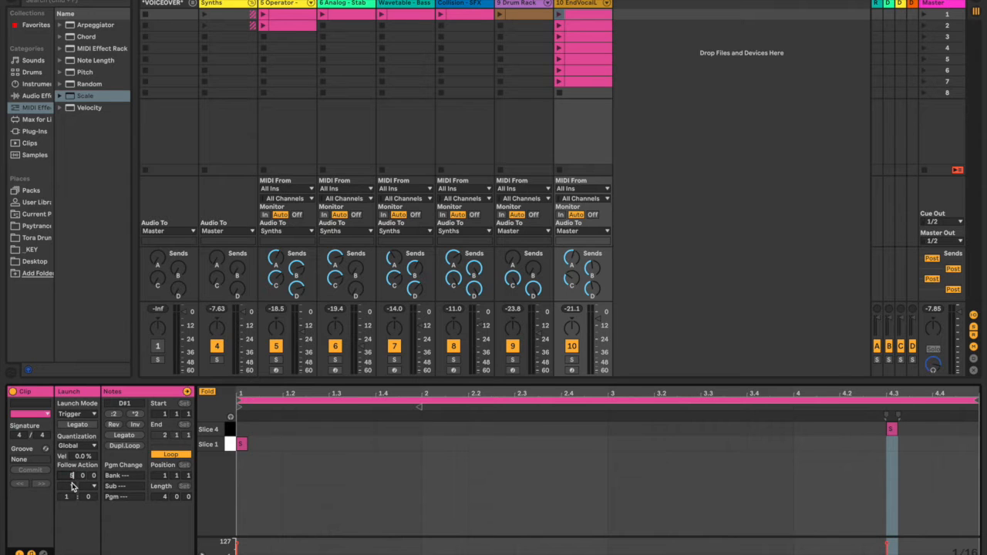
click(581, 25)
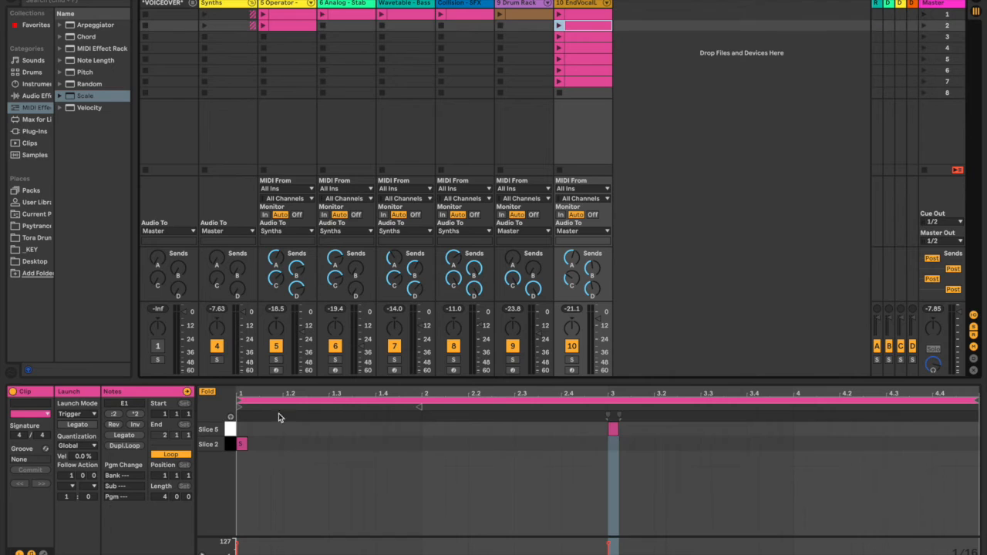
click(71, 477)
text(5)
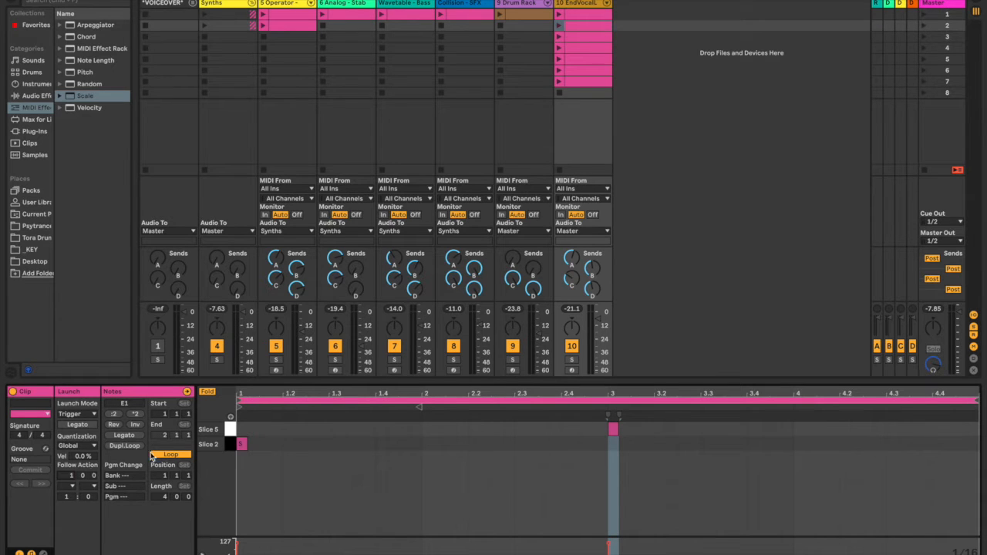
click(581, 15)
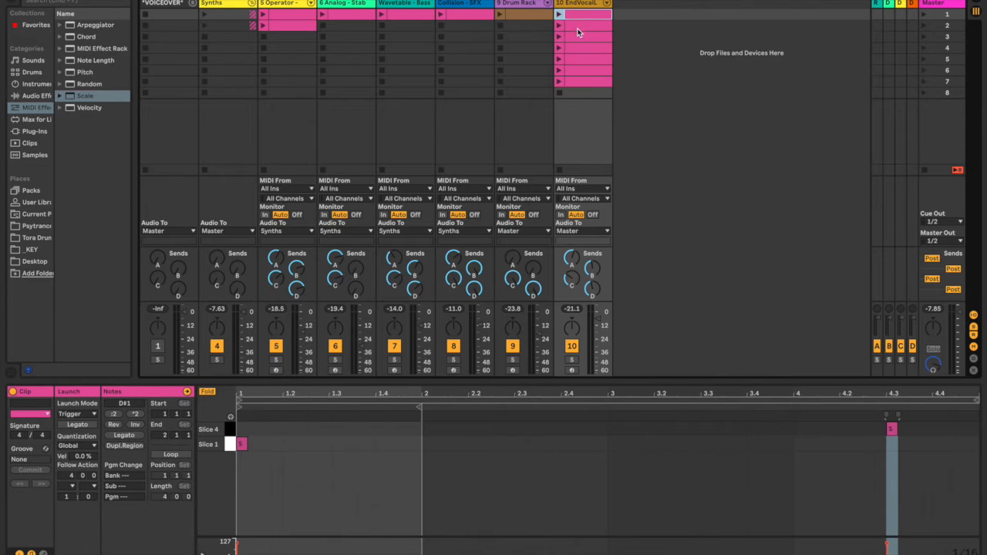
click(583, 26)
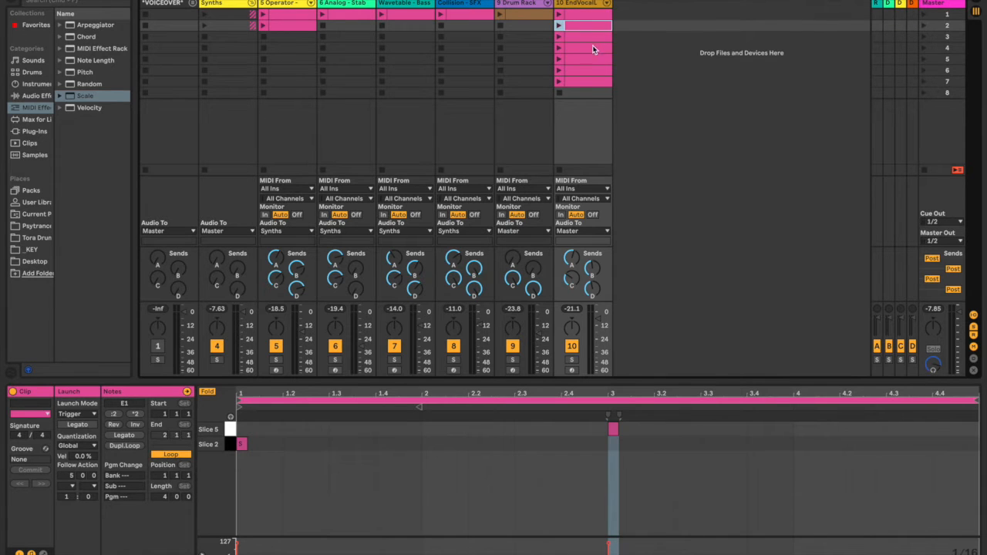
click(589, 37)
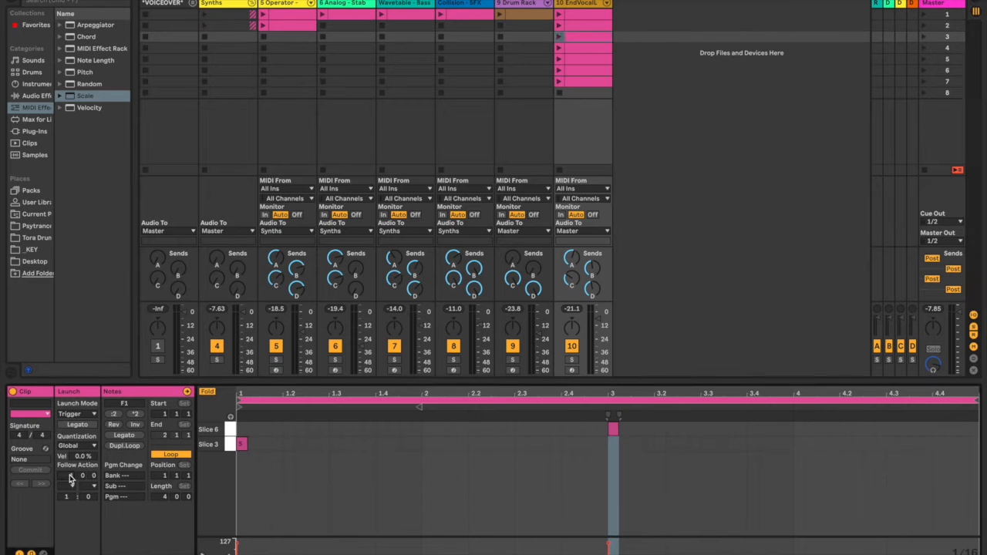
- Set the follow action of the second and third EndVocal clips to the random option marked with an asterisk
click(588, 27)
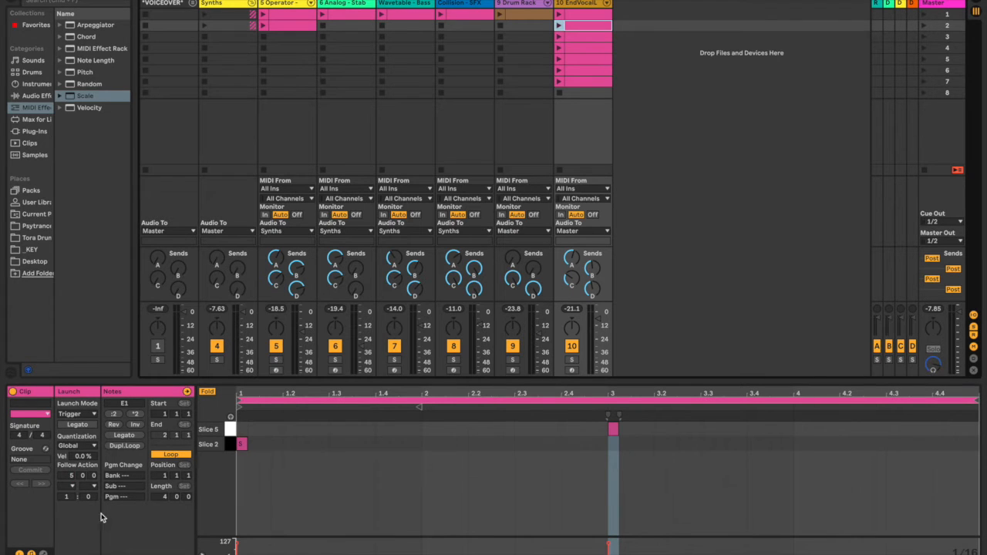
click(72, 486)
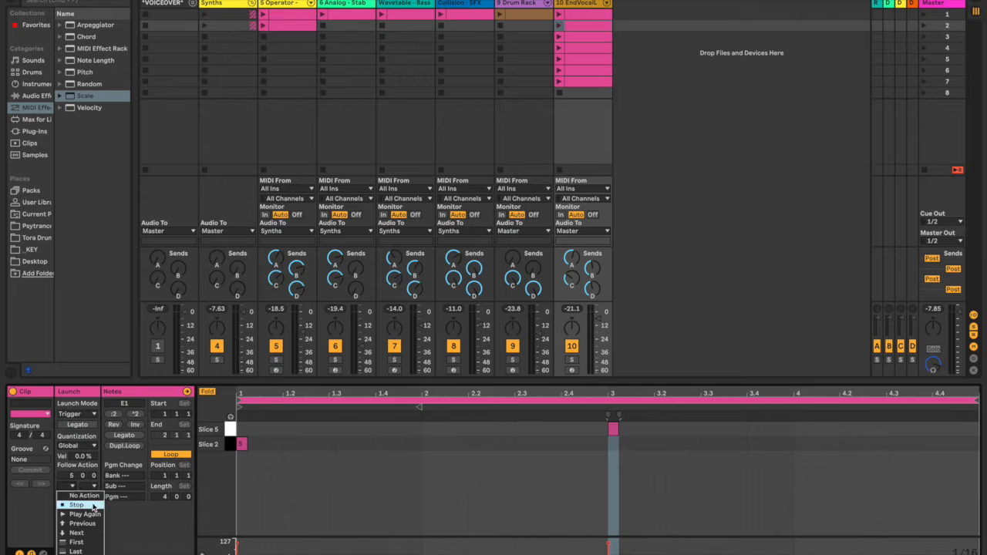
click(91, 554)
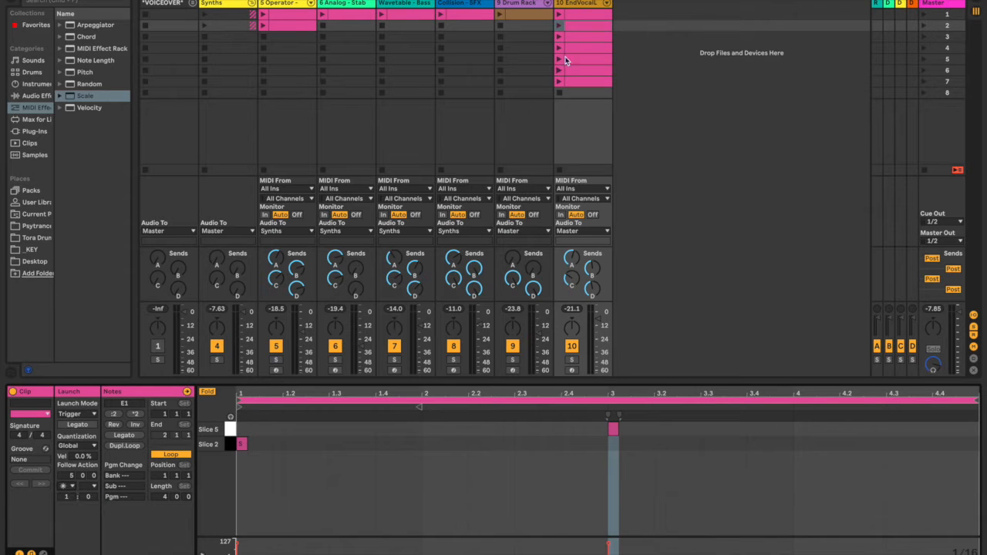
click(585, 35)
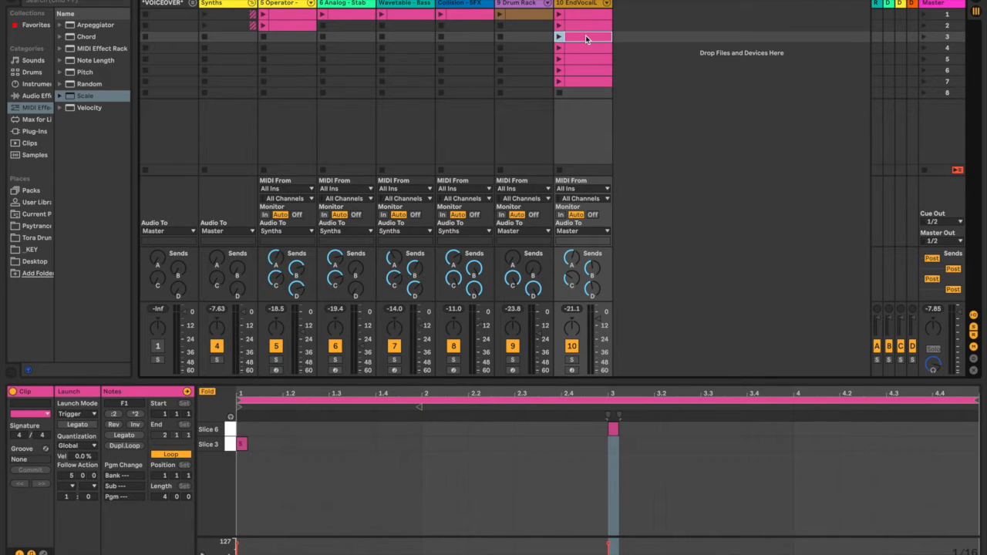
click(71, 487)
click(82, 554)
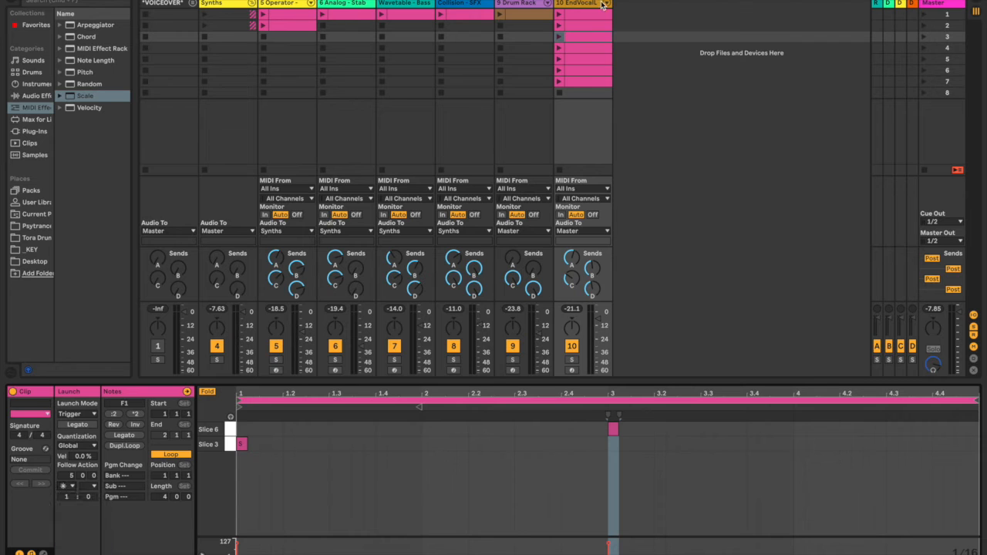
- Give the fourth EndVocal clip the random asterisk follow action with a time of 5 bars
click(572, 48)
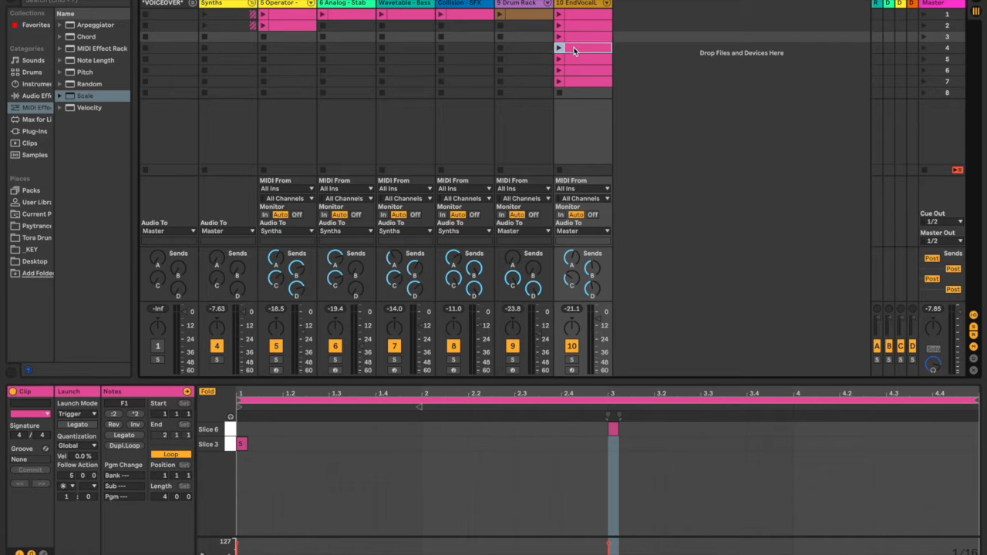
click(72, 475)
text(5)
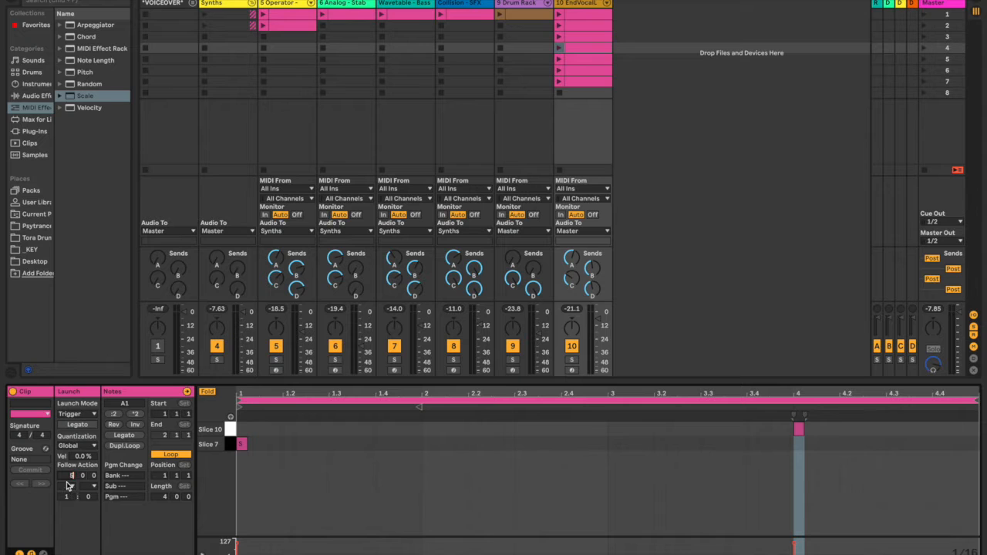
click(70, 488)
click(79, 554)
- Set the first EndVocal clip's follow action to the random asterisk option
click(577, 16)
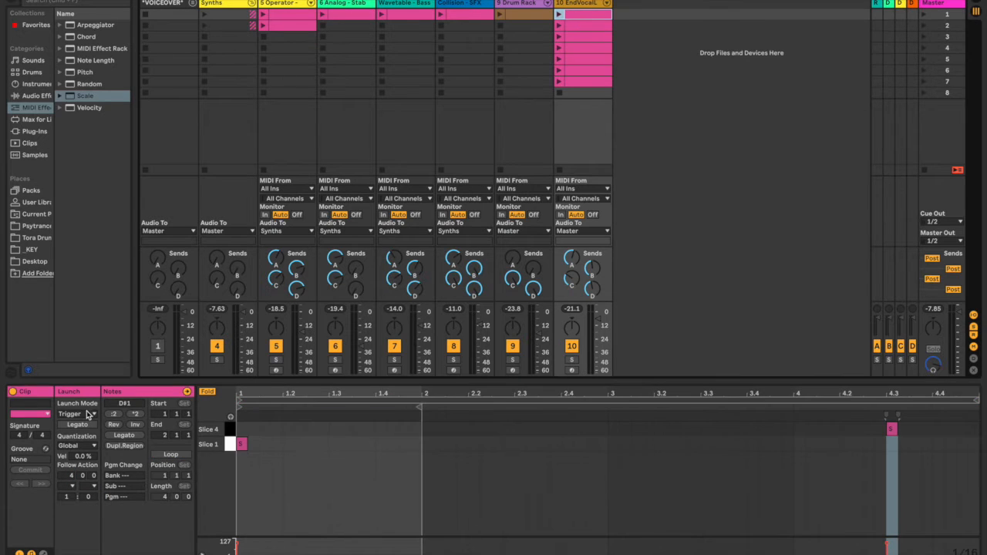
click(72, 488)
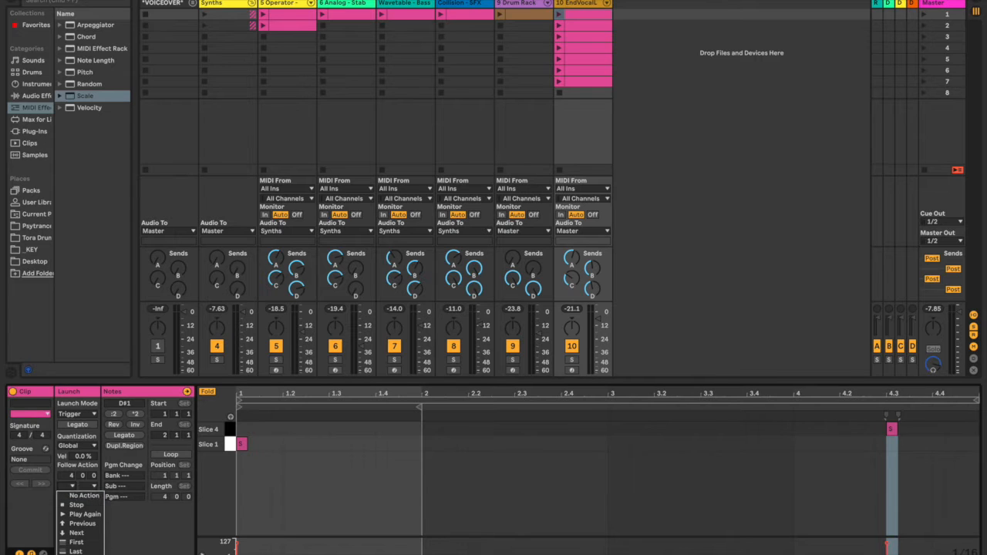
click(79, 549)
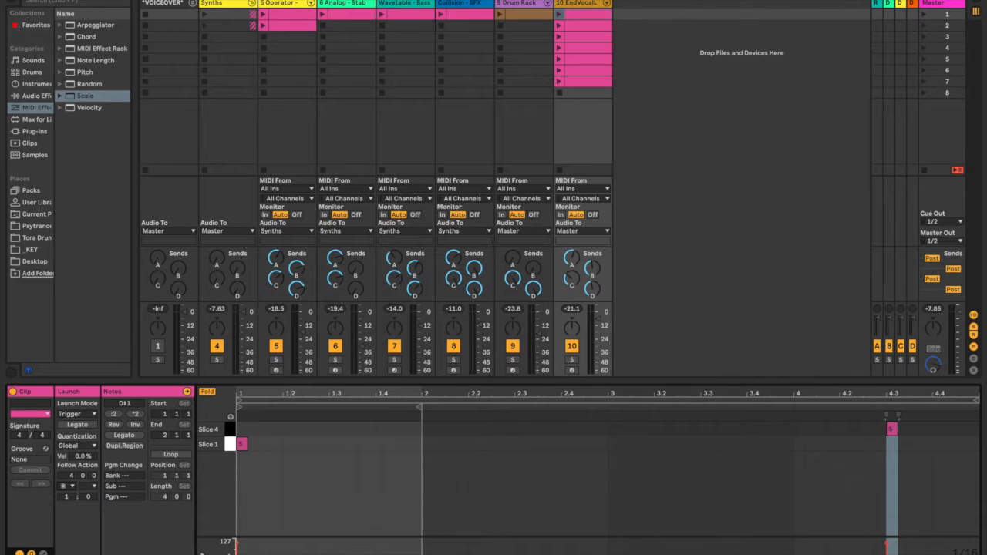
- Give the fifth EndVocal clip the random asterisk follow action with a time of 5 bars
click(575, 59)
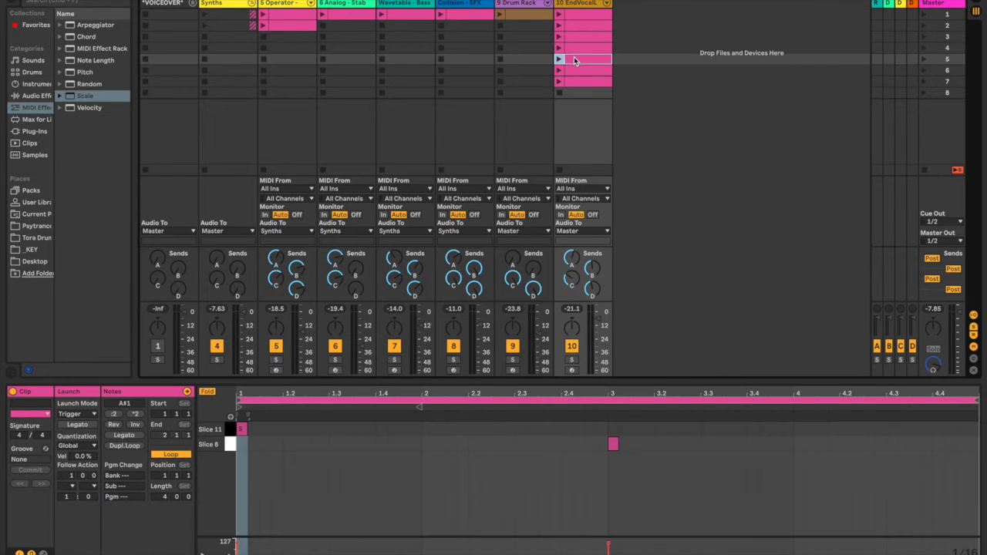
click(73, 486)
click(77, 553)
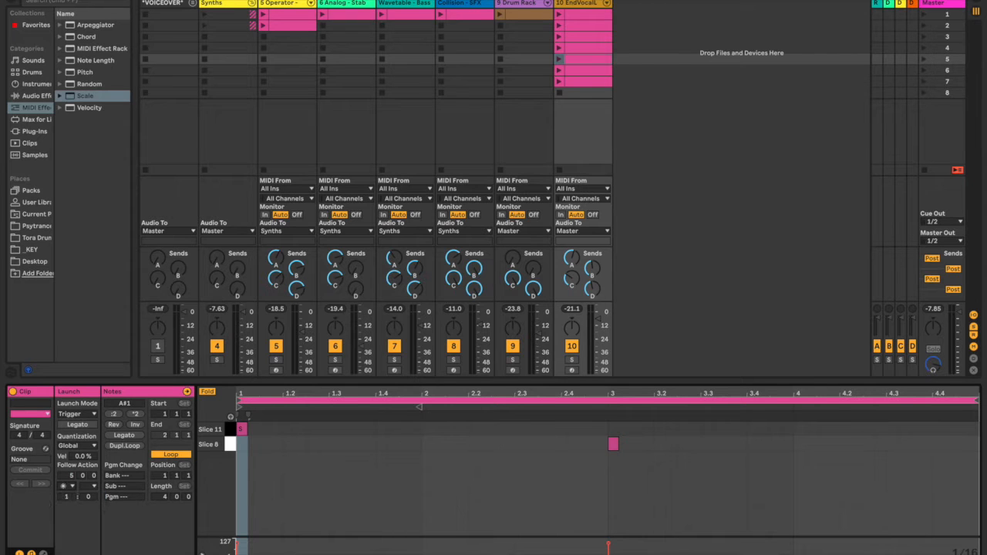
- Set the sixth EndVocal clip's follow action time to 5 bars and choose the random asterisk option
click(586, 70)
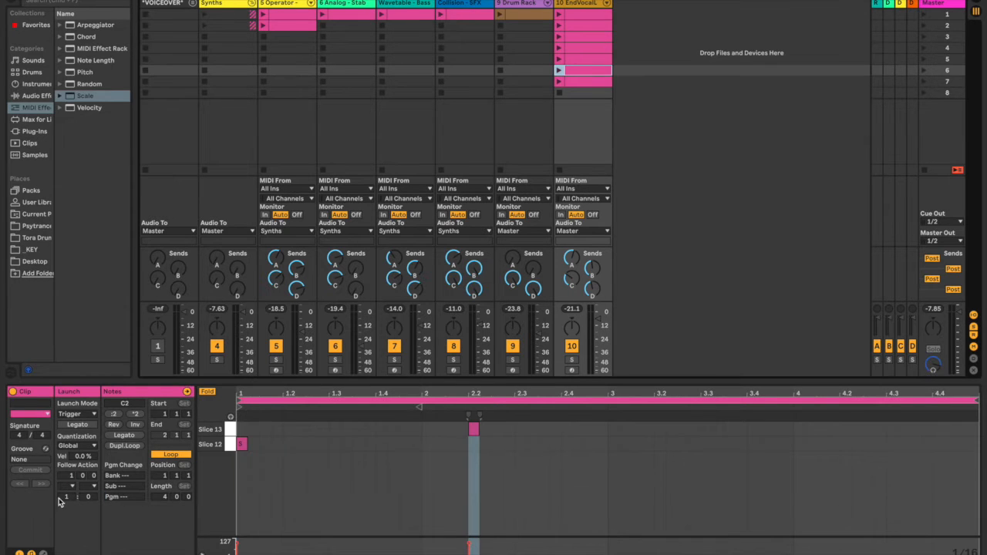
click(70, 476)
text(5)
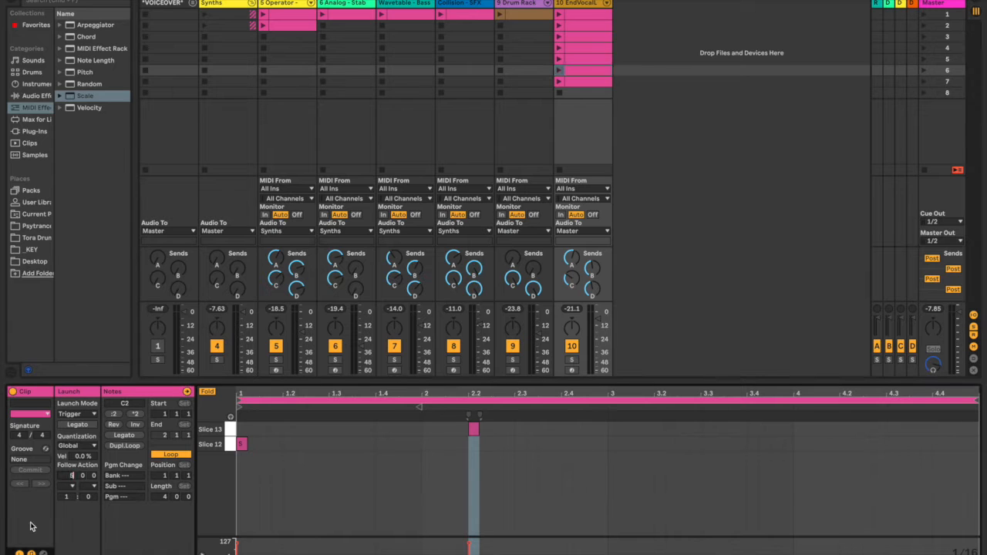
click(72, 487)
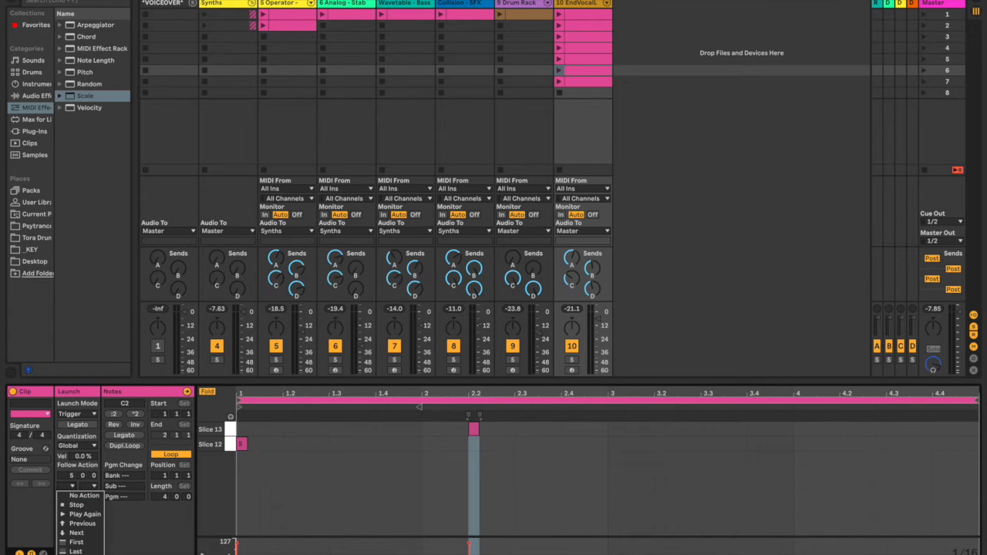
click(76, 552)
- Give the seventh EndVocal clip the random asterisk follow action with a time of 5 bars
click(583, 60)
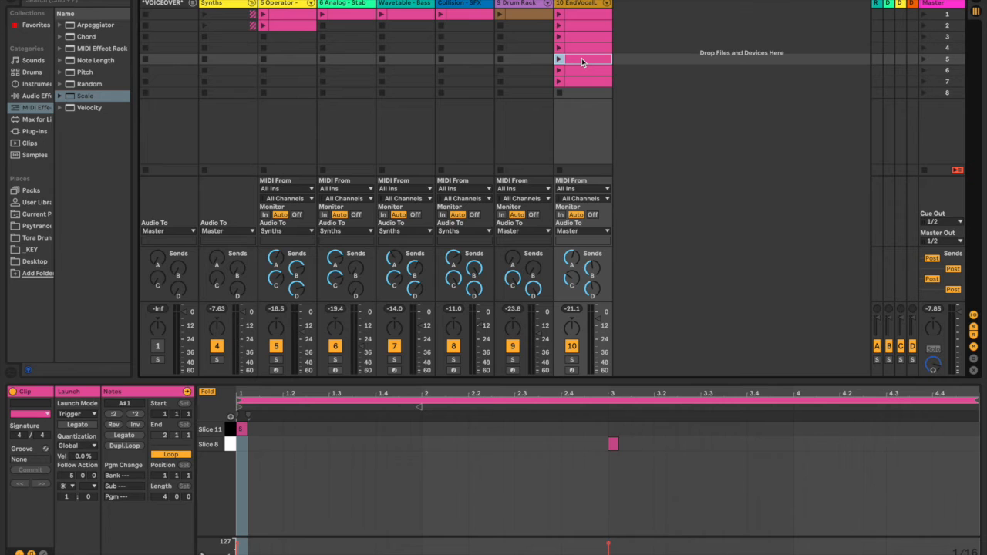
click(588, 71)
click(567, 84)
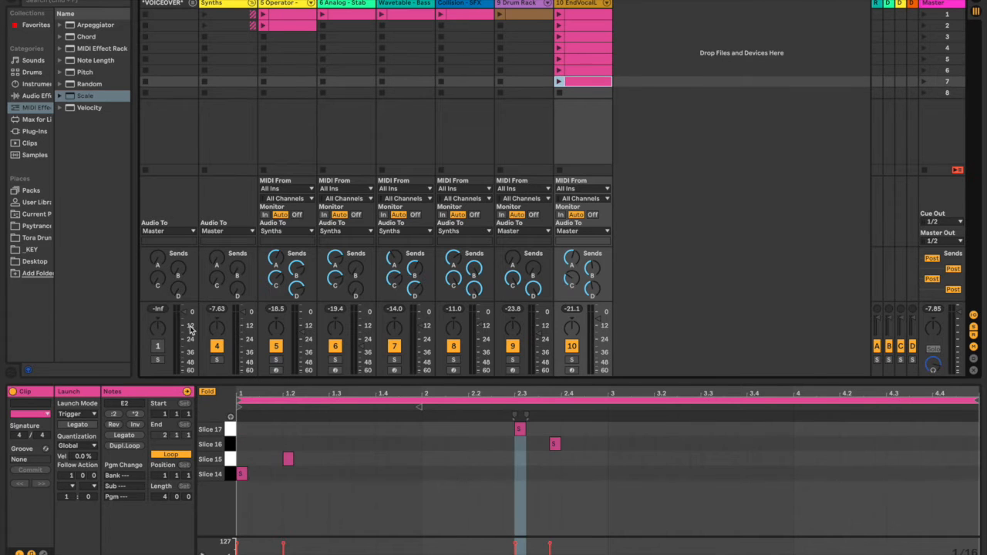
click(72, 486)
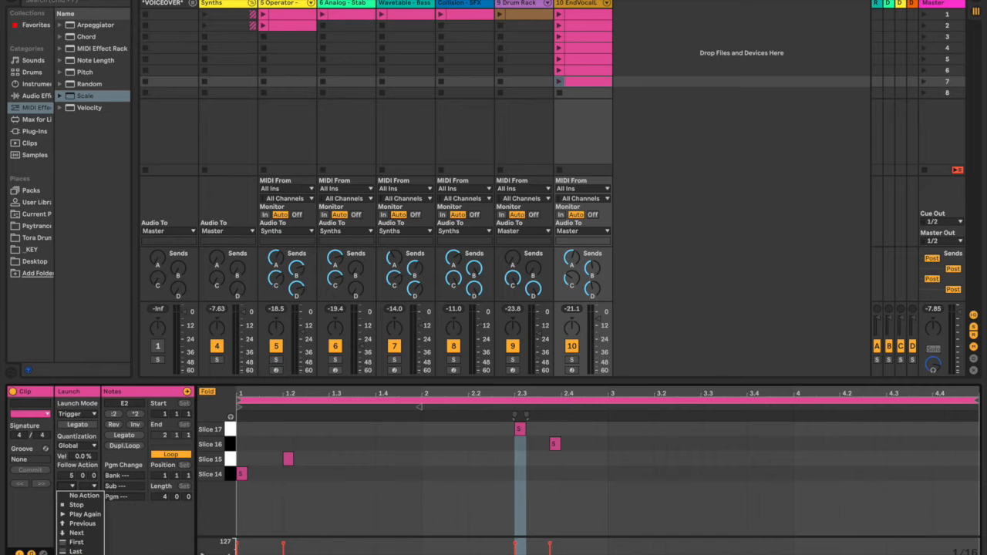
click(75, 554)
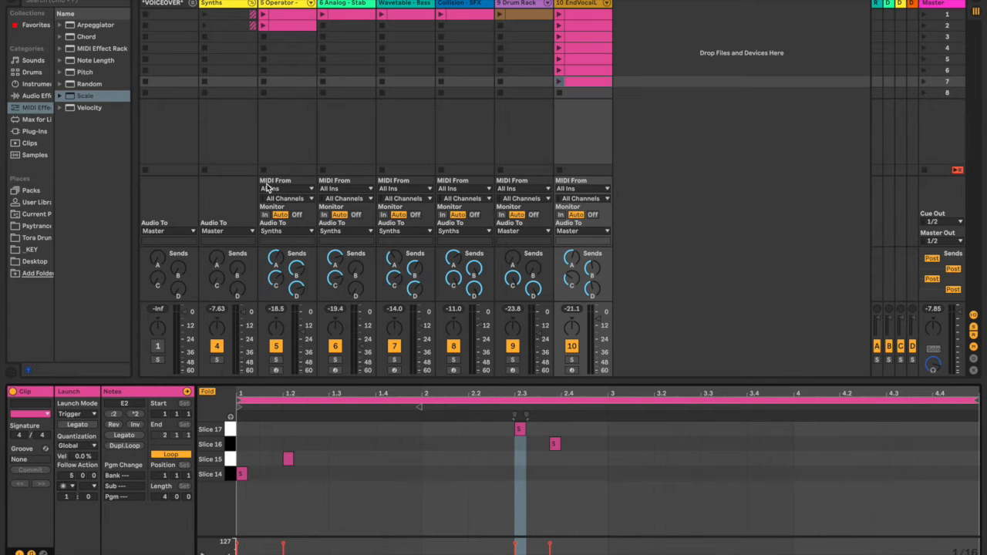
- Show the Drum Rack track's devices and load an Instrument Rack onto the empty E1 pad
click(516, 4)
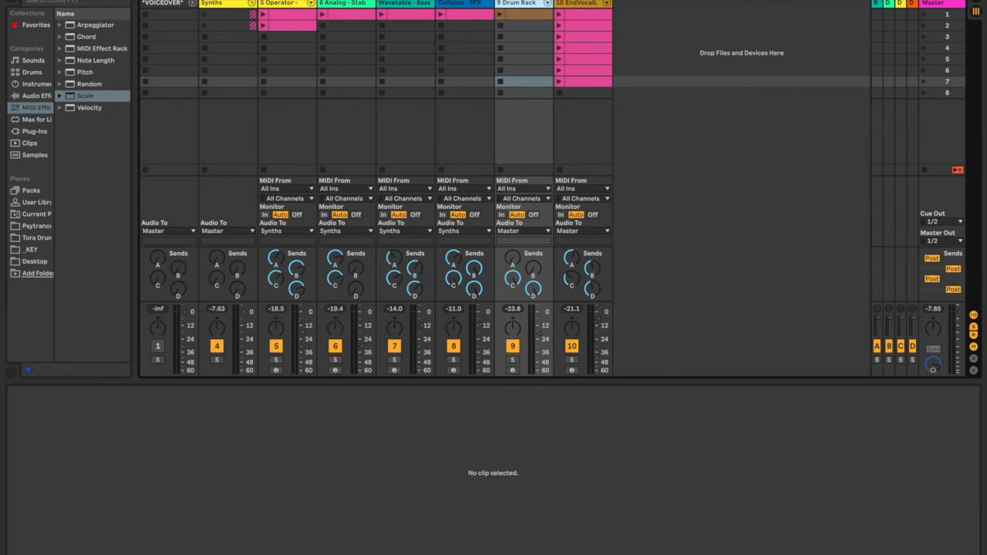
key(shift+Tab)
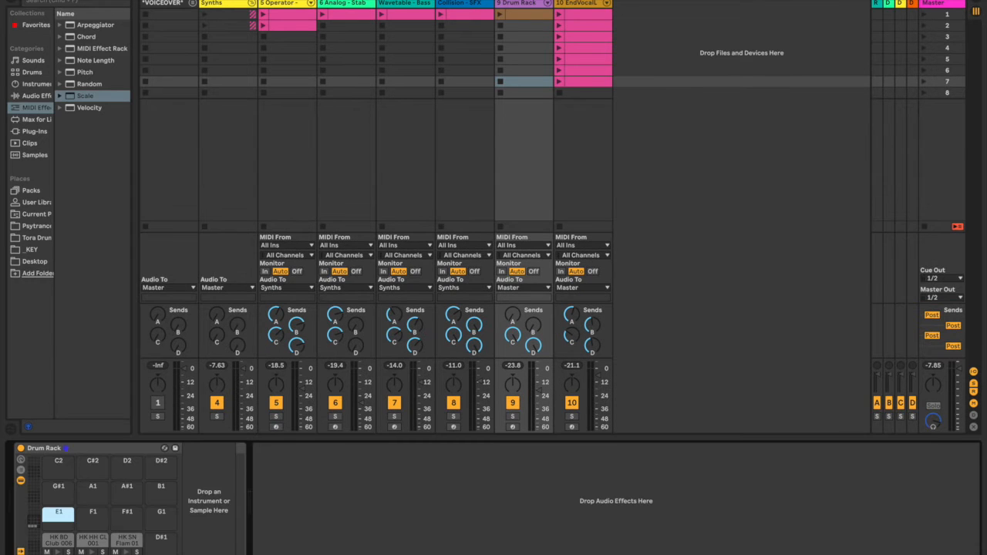
double_click(56, 524)
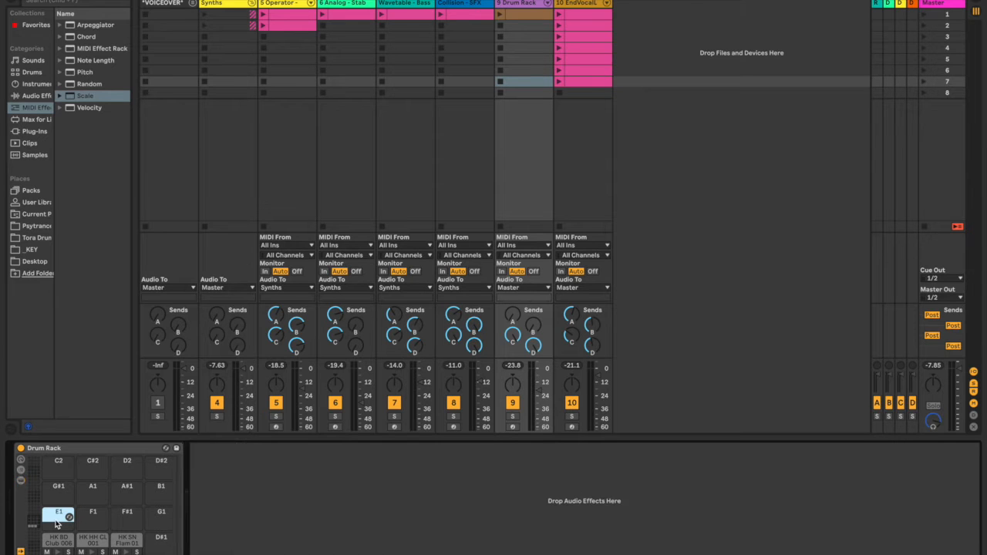
double_click(56, 523)
click(71, 2)
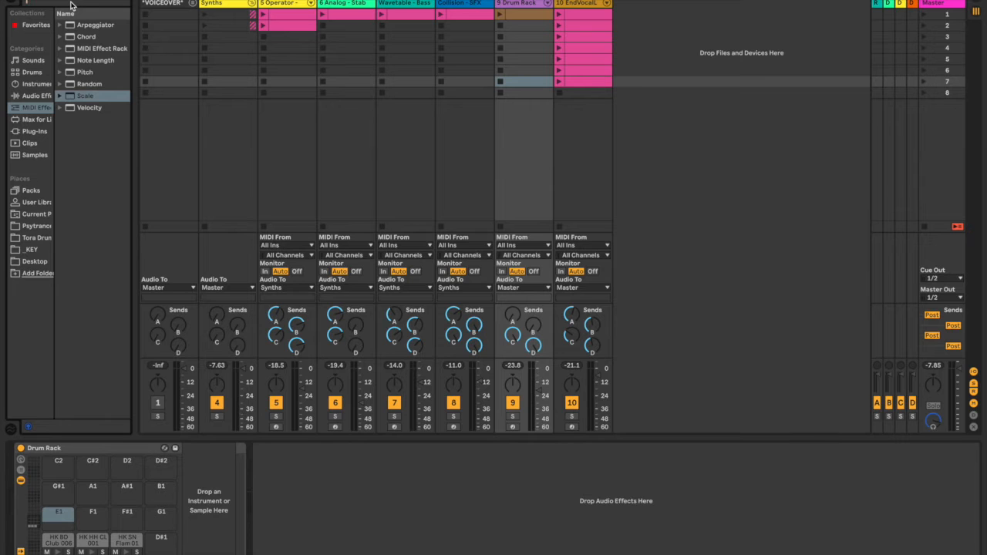
click(39, 85)
drag(99, 99, 215, 488)
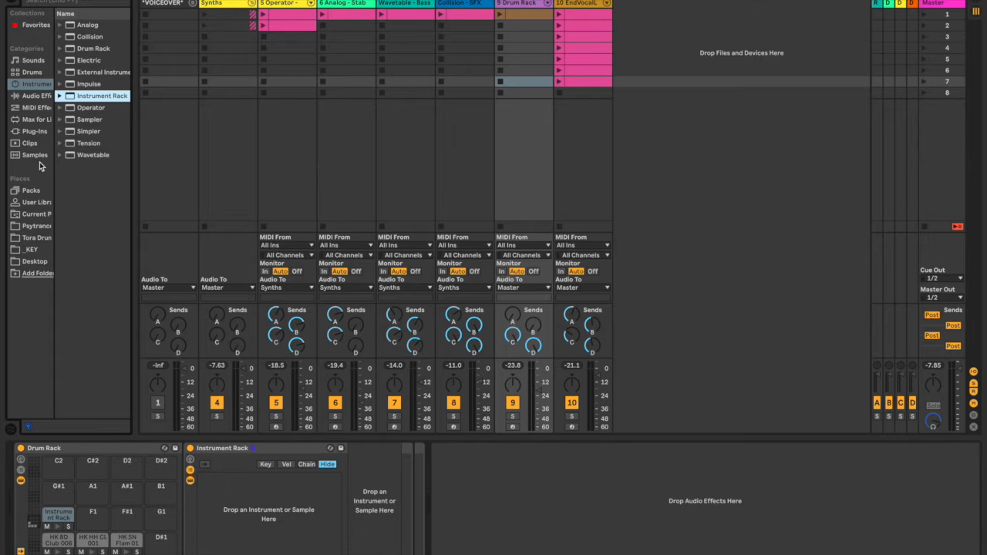
- Add a Random MIDI effect to the Instrument Rack and collapse the rack's chain list
click(37, 108)
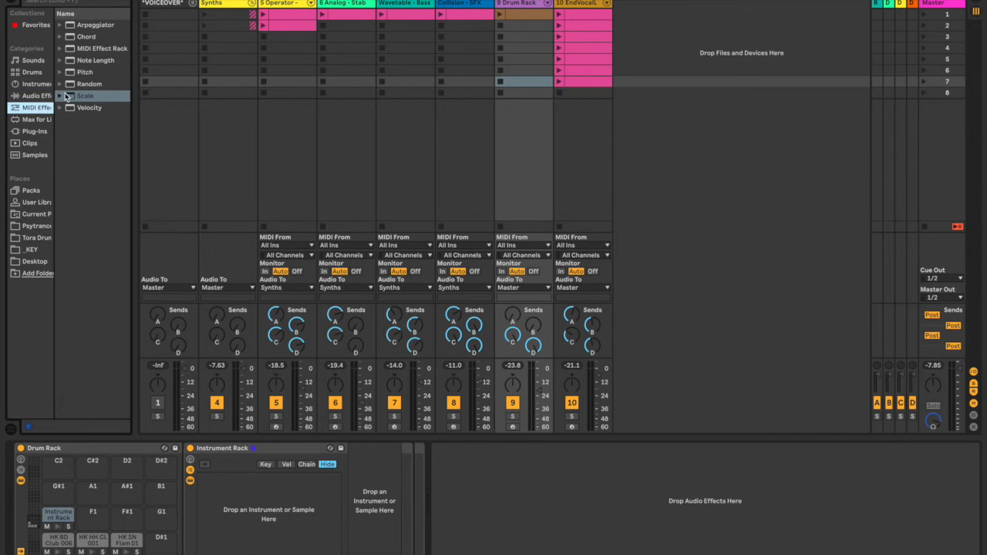
drag(90, 84, 257, 506)
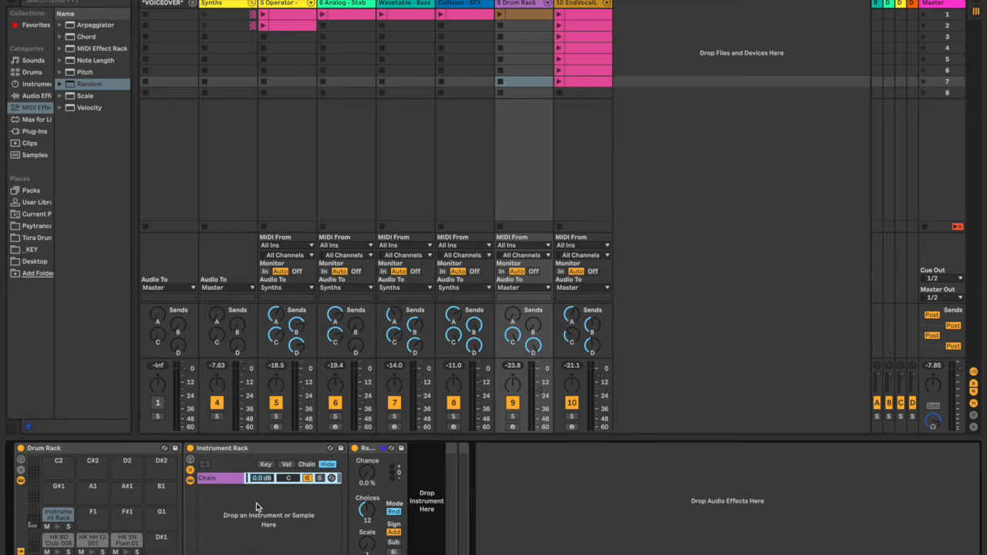
click(190, 478)
- Set the Random effect's Chance to 100 % and its Choices to 24
drag(221, 476, 221, 463)
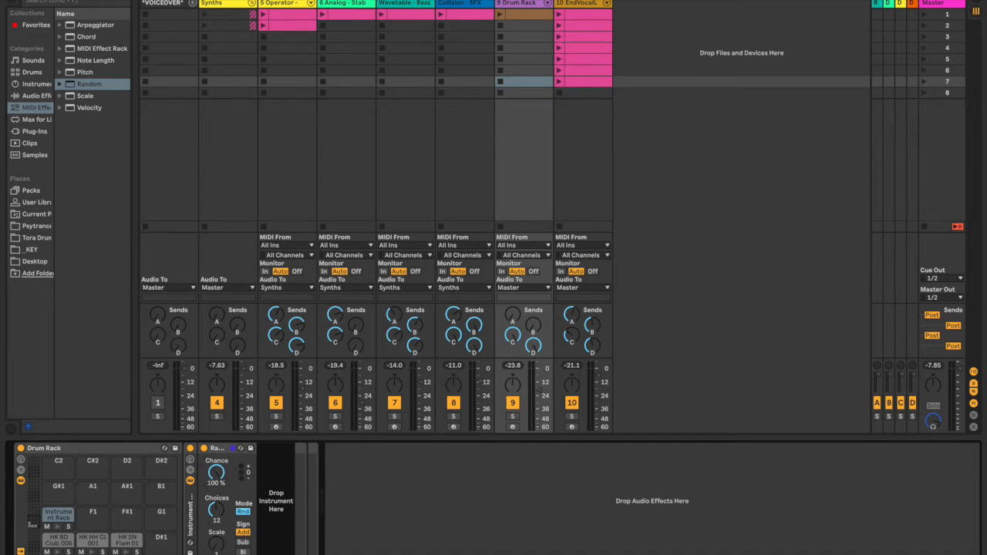
drag(218, 516, 219, 526)
text(24)
key(Return)
- Search the browser for Simpler and place the instrument after the Random effect in the rack
click(104, 5)
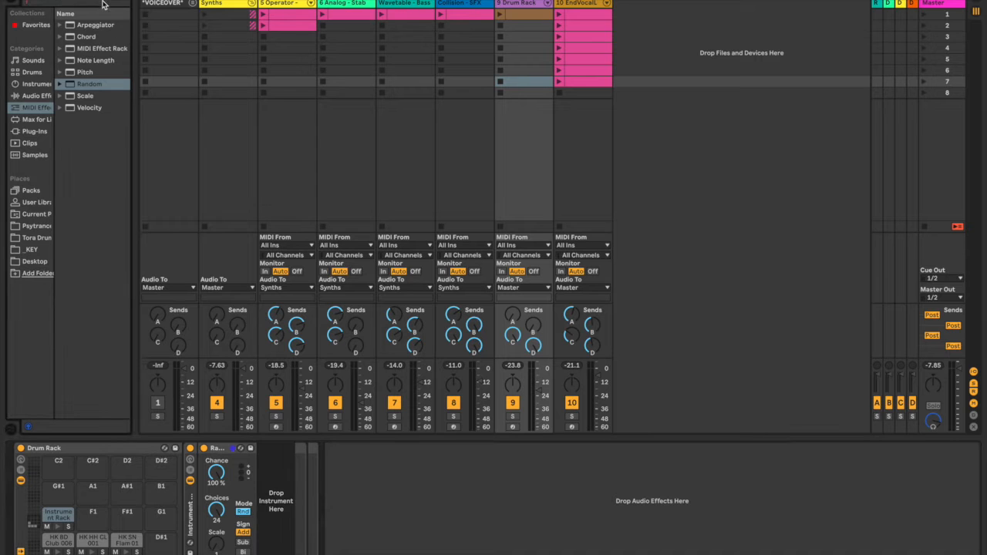
text(sim pq)
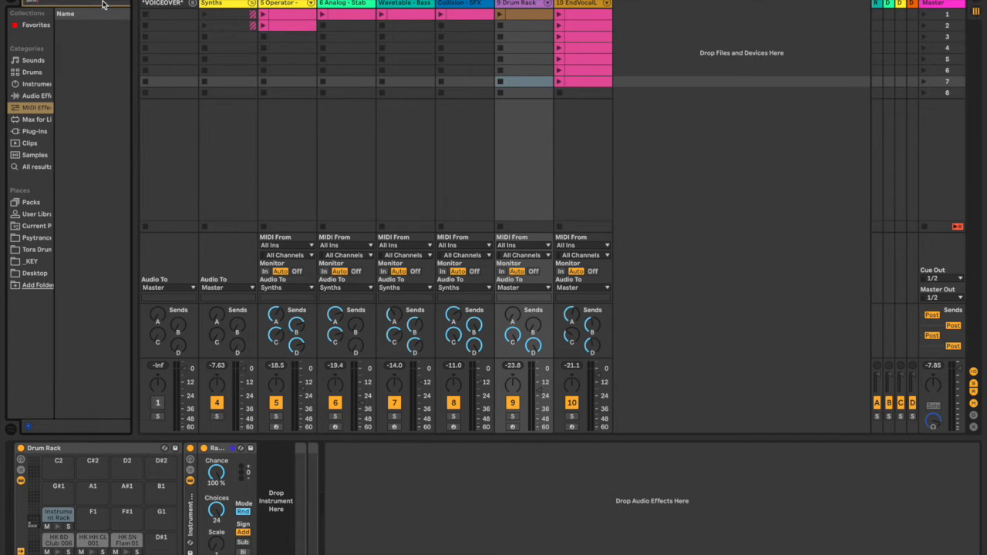
click(40, 96)
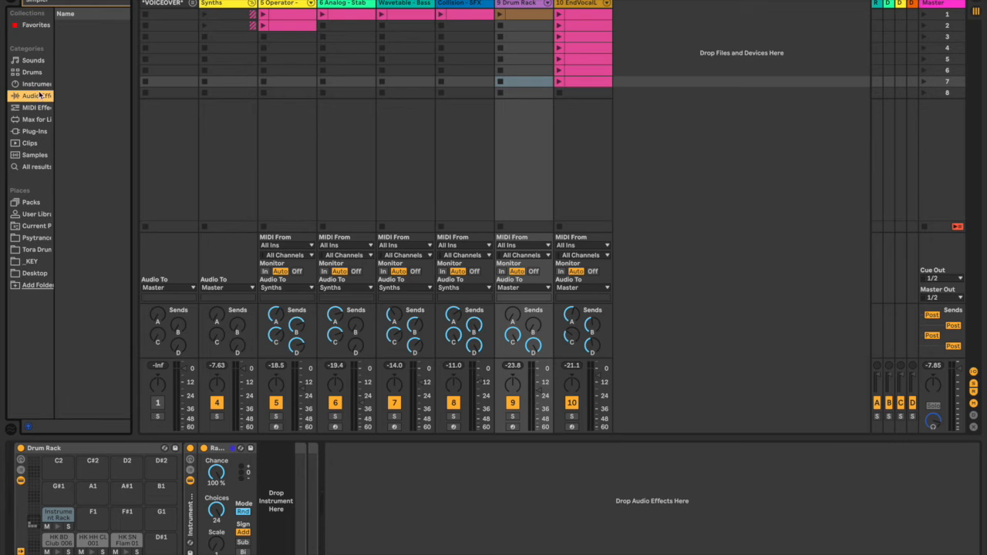
click(38, 86)
drag(87, 61, 282, 470)
- Search all browser results for "Egypt" and load Egypt-92bpm.aif into Simpler
click(35, 167)
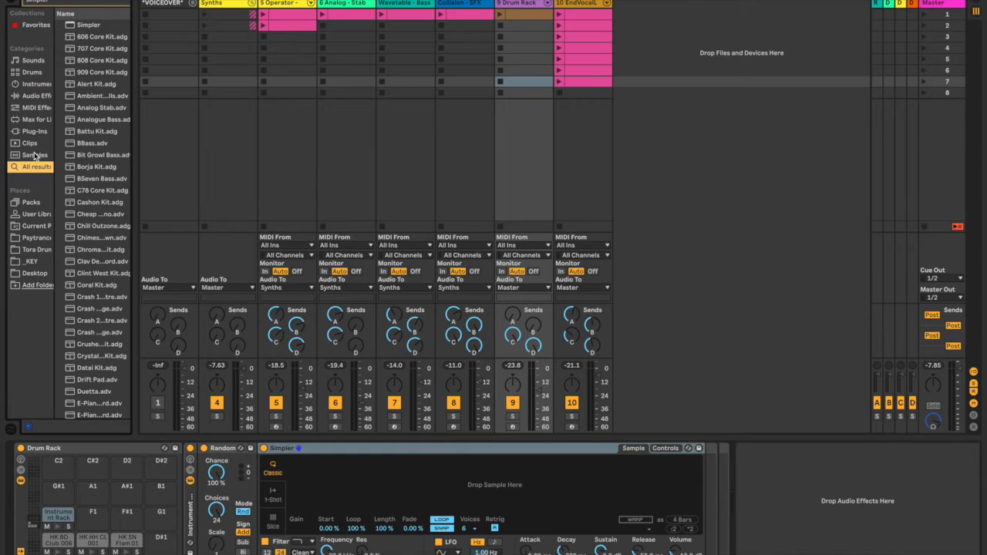
click(52, 5)
text(Egypt)
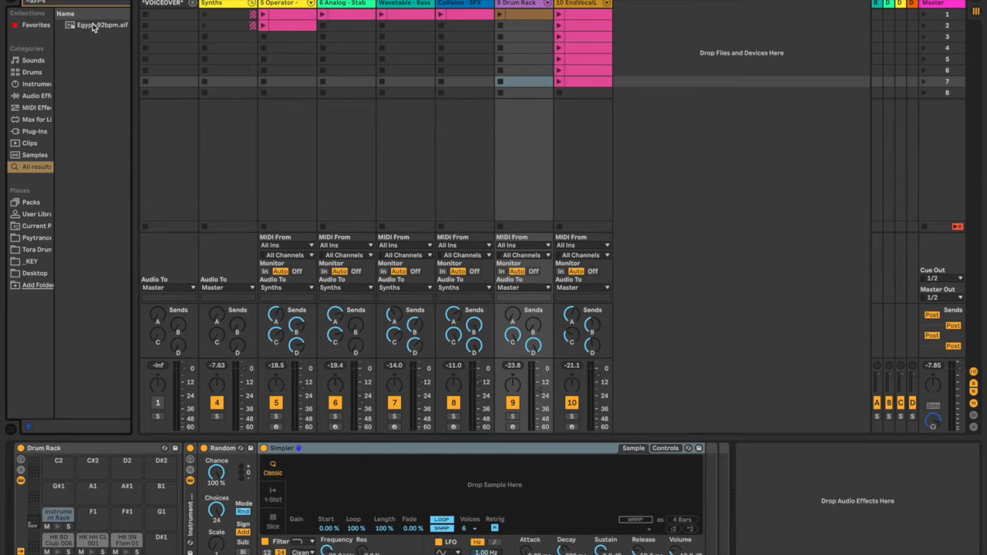
drag(89, 24, 414, 484)
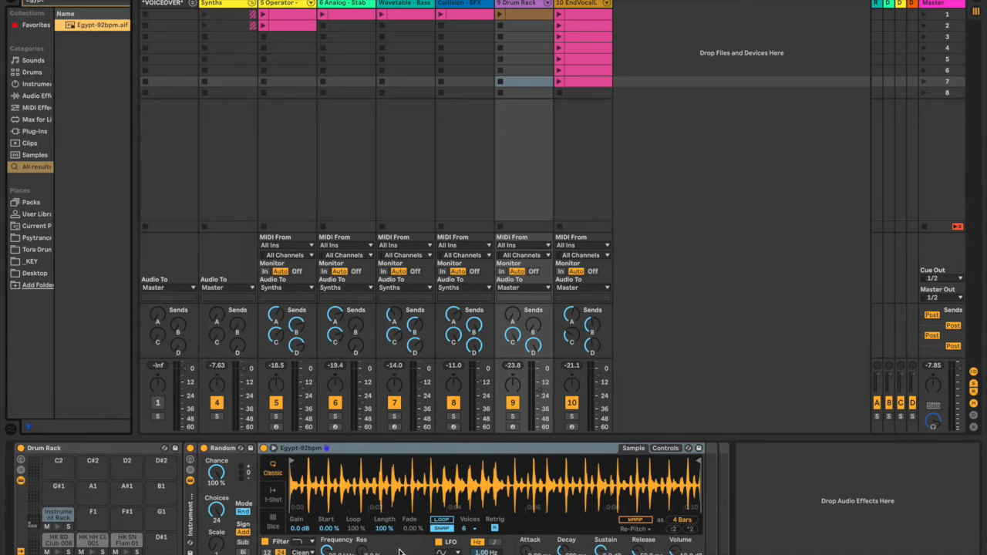
- Switch Simpler to Slice mode and set its Playback to Poly
click(274, 526)
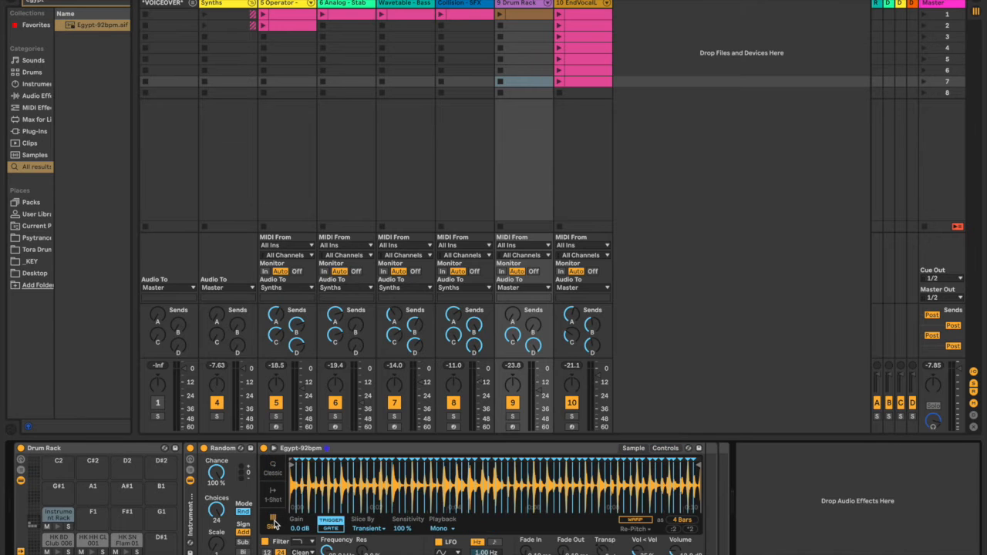
click(398, 531)
click(439, 528)
click(443, 548)
- Add HK SN Flam 01 snare notes at bars 2 and 4 of the first Drum Rack clip
click(526, 17)
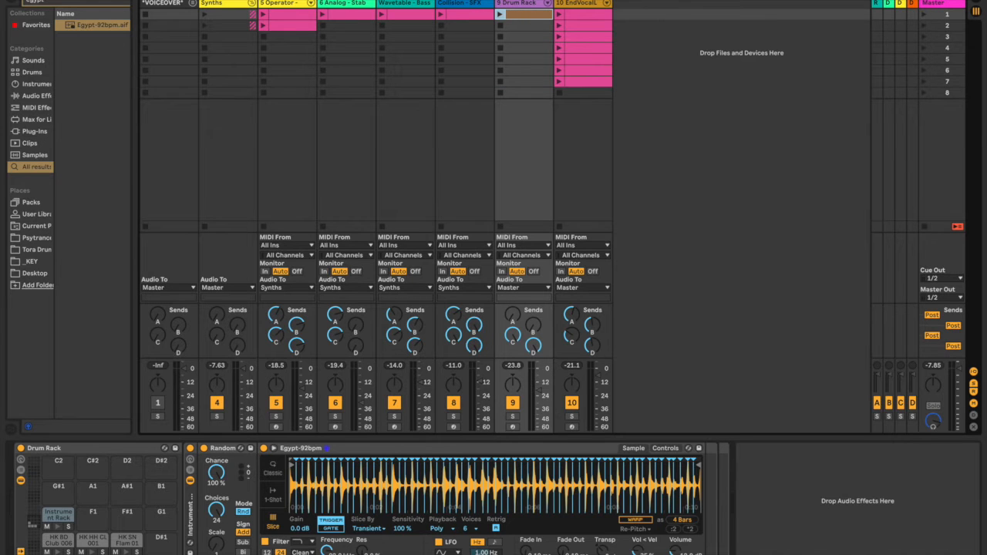
key(shift+Tab)
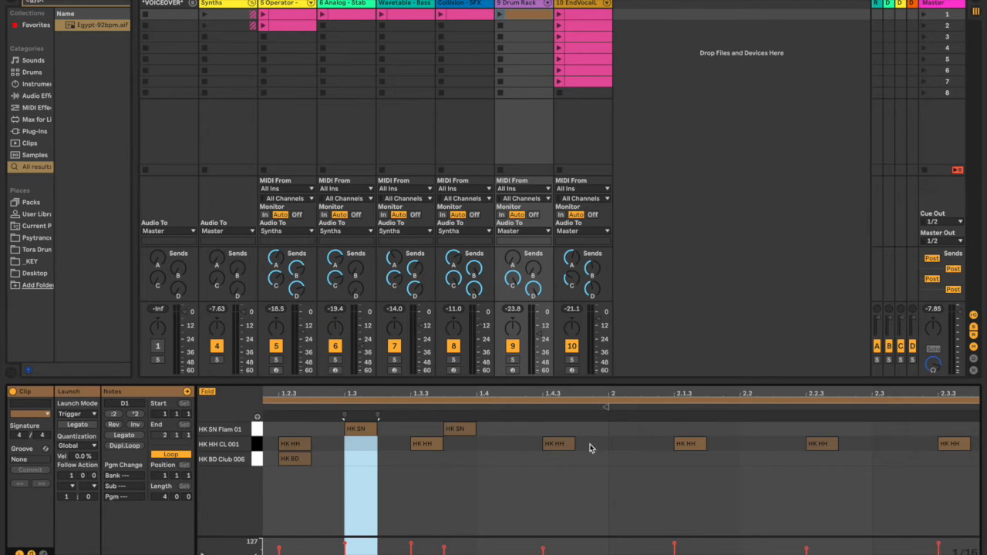
double_click(622, 430)
scroll(622, 429, right, 8)
scroll(622, 429, right, 4)
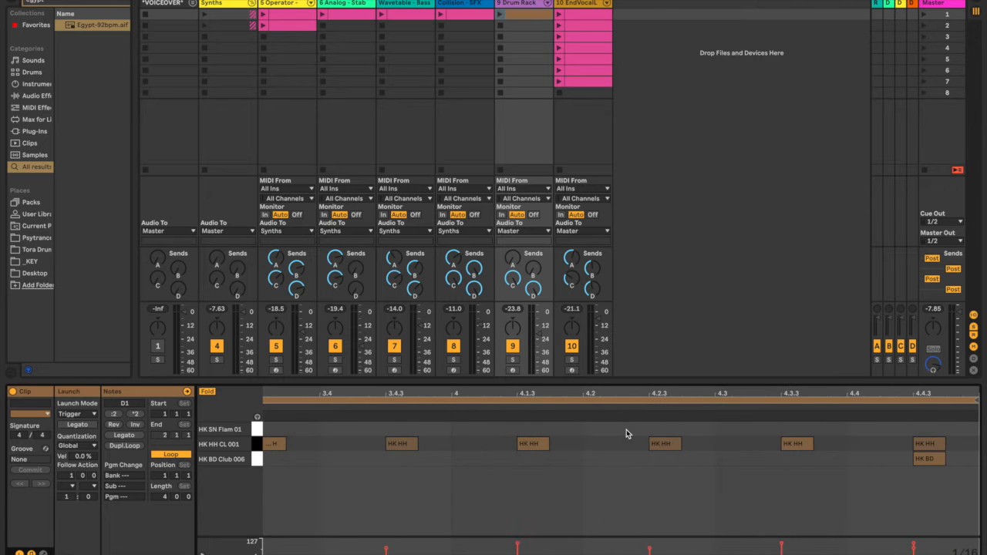
double_click(460, 430)
scroll(462, 429, left, 7)
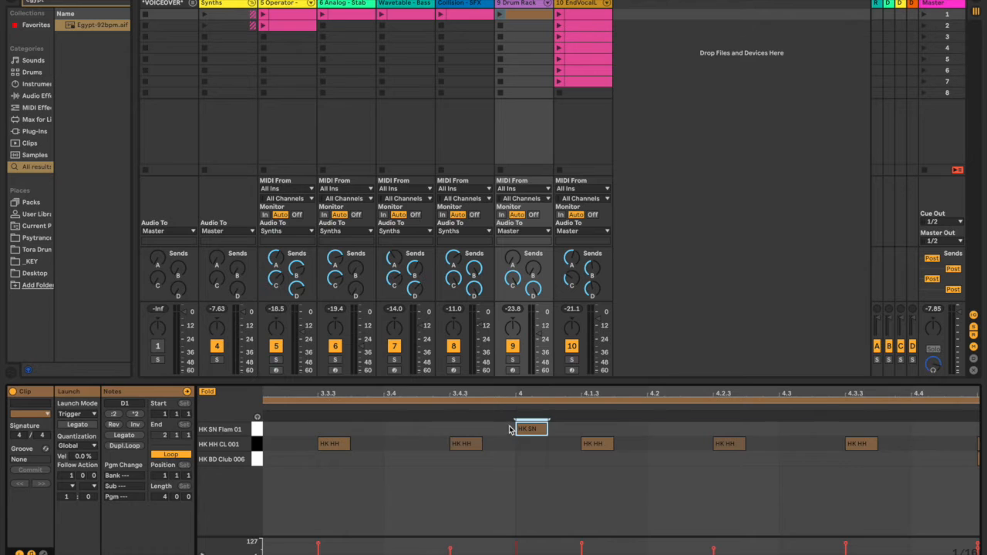
scroll(474, 430, left, 2)
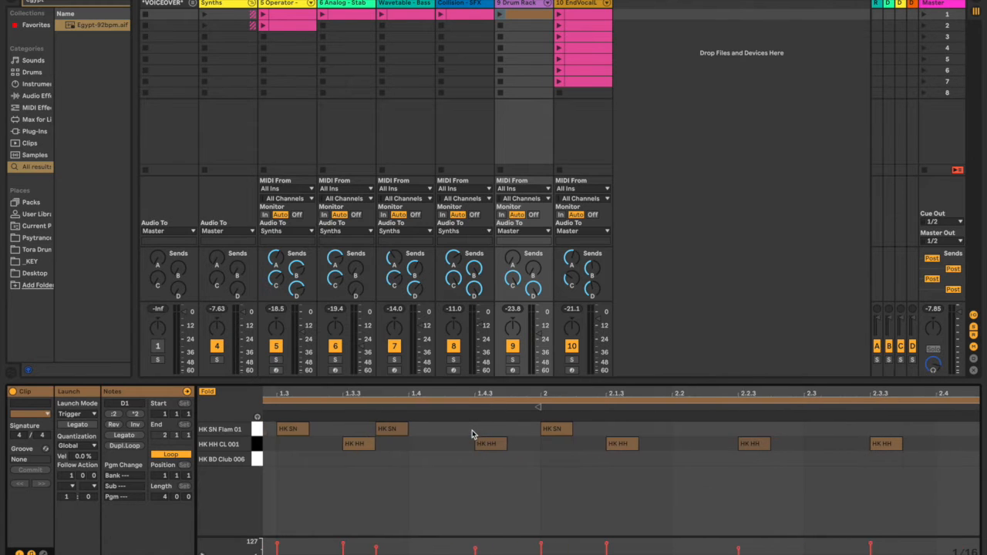
scroll(474, 434, left, 1)
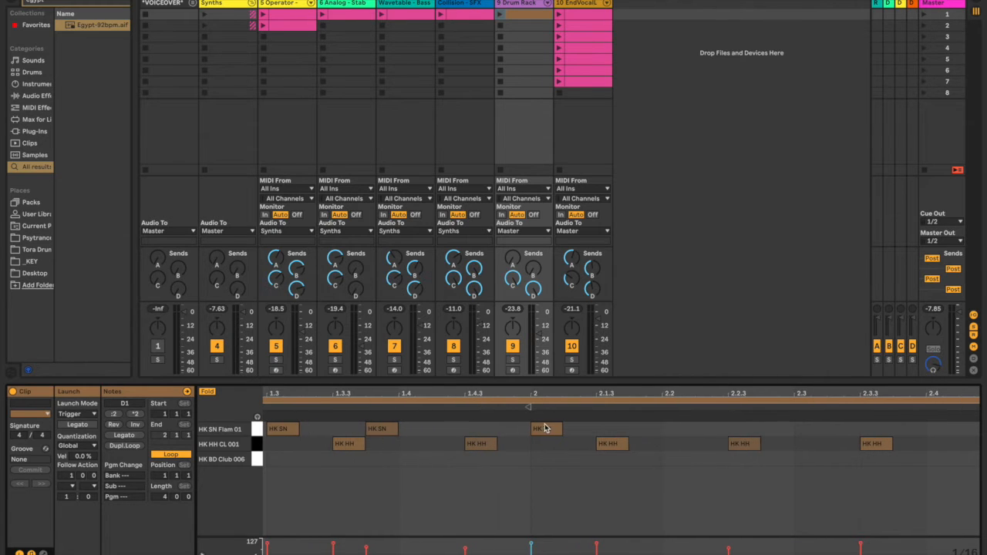
- Move the bar 2 snare note to the HK BD Club 006 row and delete it, then select the bar 4 snare note
drag(550, 430, 544, 459)
scroll(543, 459, left, 3)
double_click(813, 461)
scroll(812, 461, right, 9)
scroll(811, 461, right, 5)
click(774, 431)
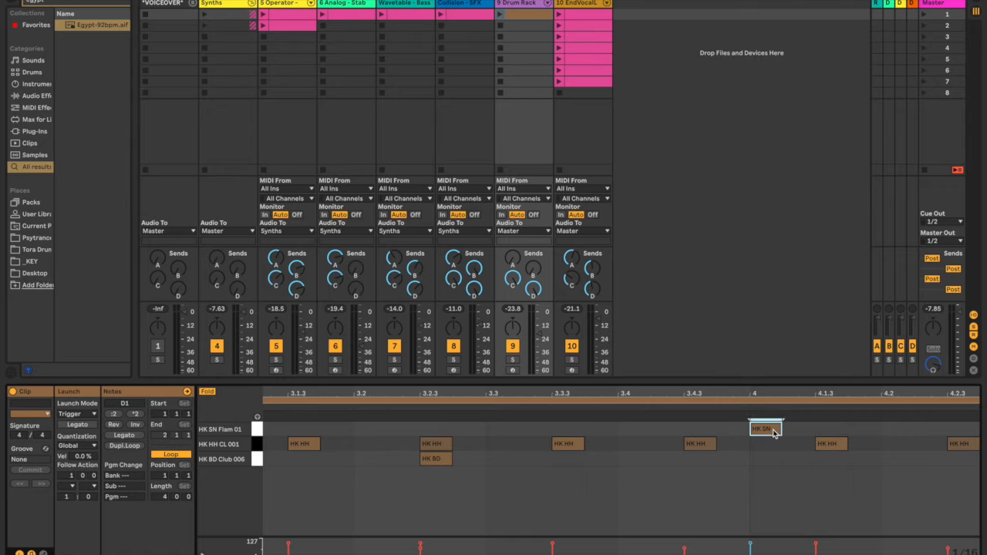
- Select the E1 Instrument Rack pad and turn off Fold in the first Drum Rack clip's note editor
key(shift+Tab)
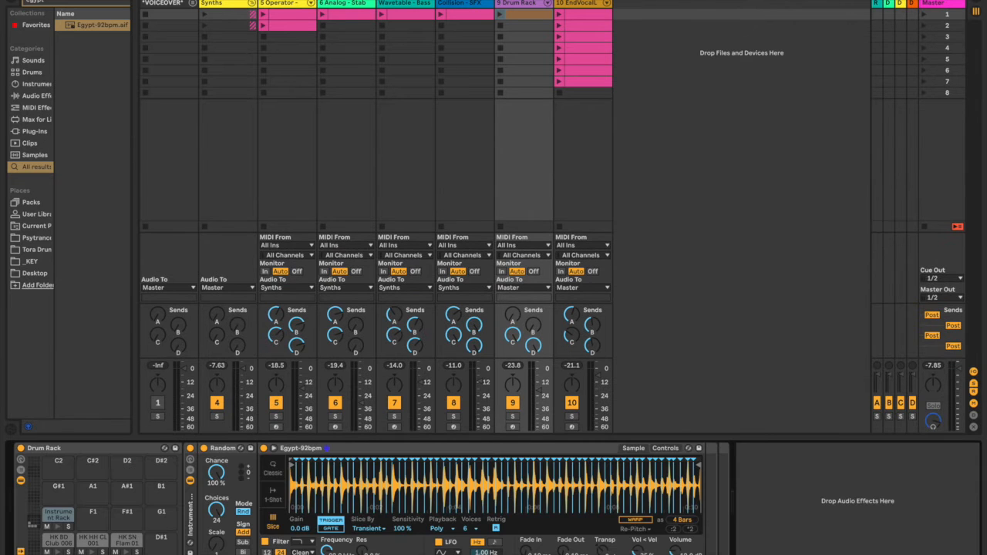
click(54, 516)
key(shift+Tab)
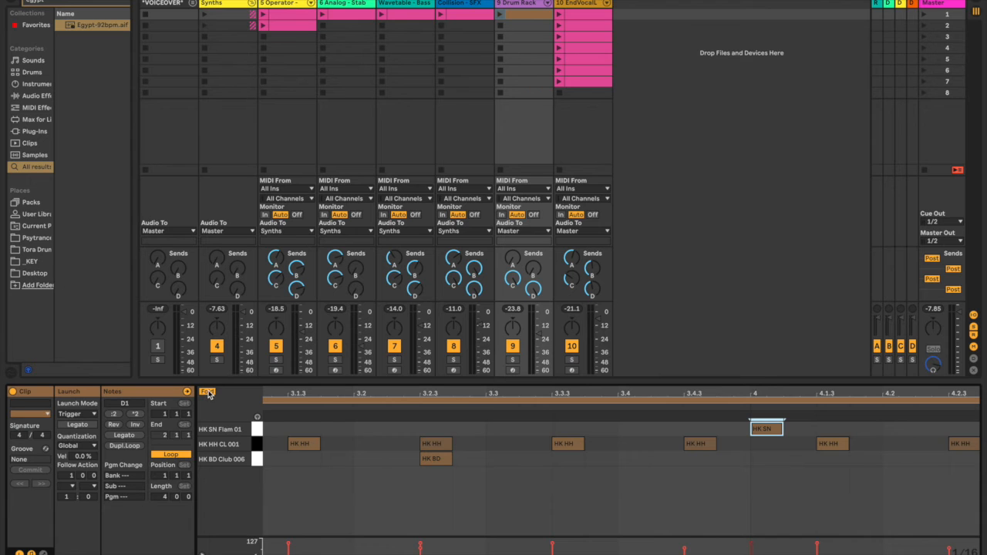
scroll(357, 429, left, 10)
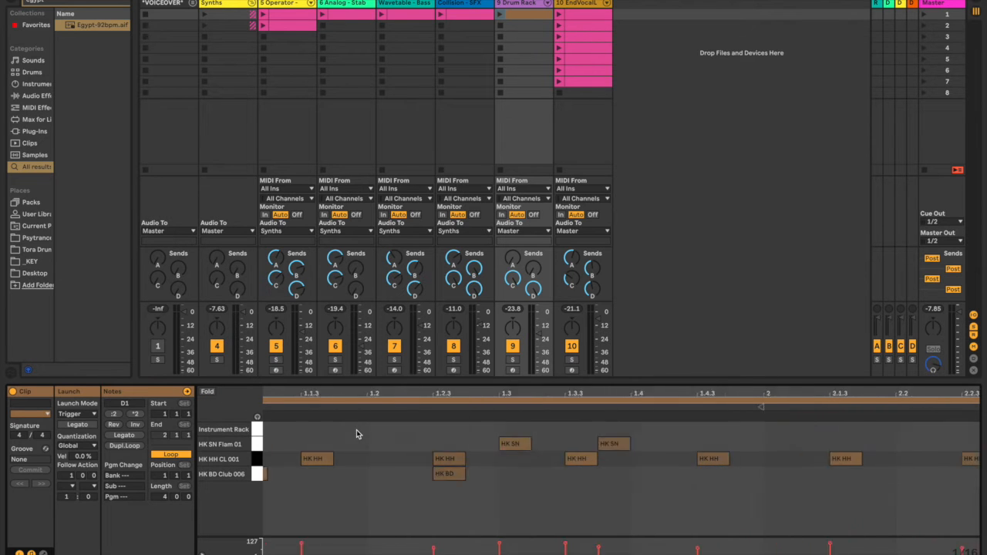
- Add Instrument Rack notes at bars 2 and 4 of the first Drum Rack clip
scroll(661, 432, right, 2)
double_click(716, 432)
scroll(716, 433, right, 10)
scroll(716, 432, right, 5)
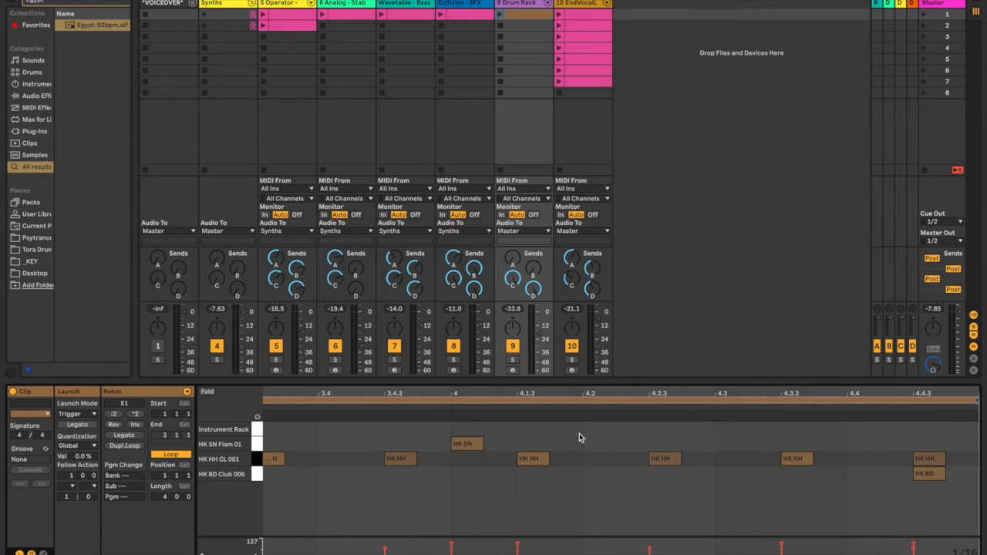
double_click(461, 429)
scroll(462, 432, left, 3)
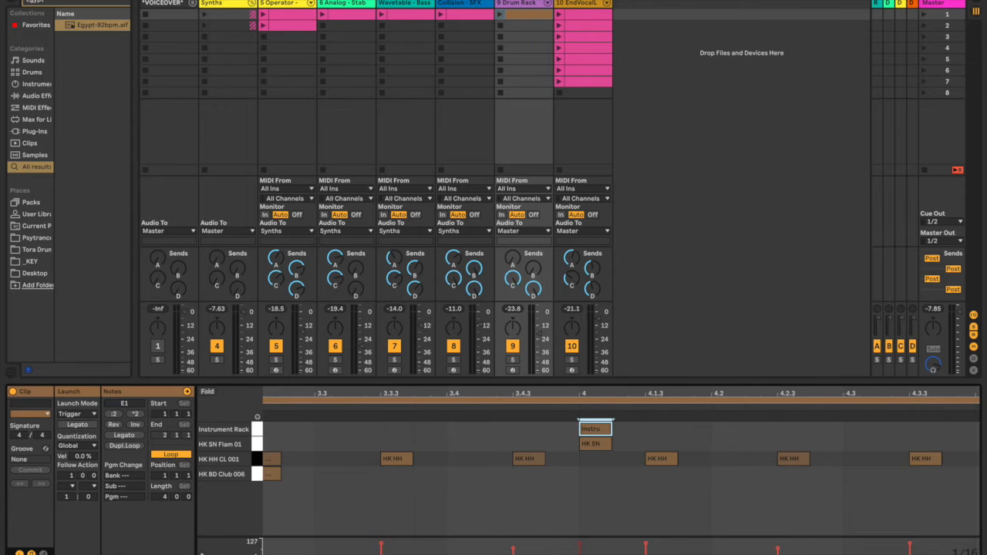
- Create a clip in the Drum Rack track's second slot with HK BD Club 006 notes at 1 and 1.4.2
key(shift+Tab)
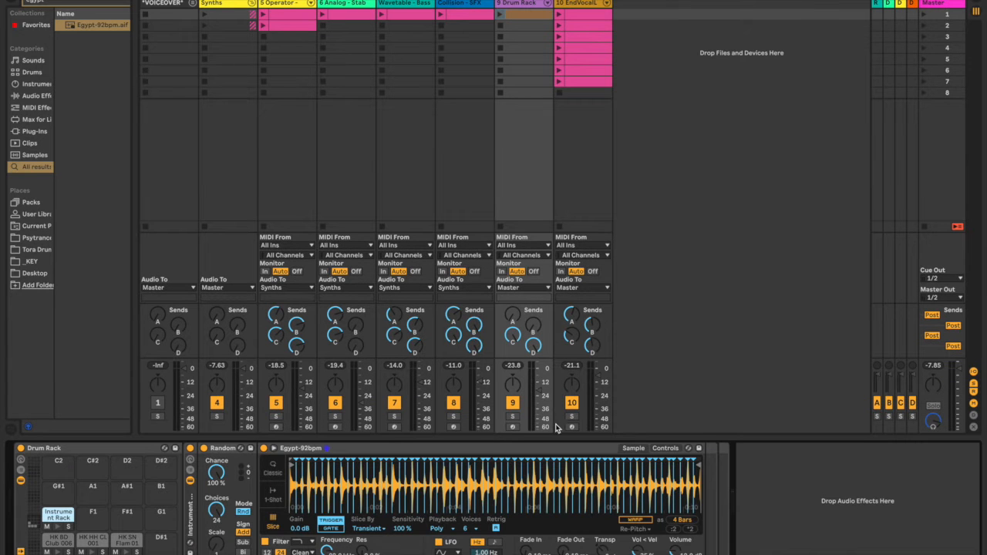
double_click(518, 27)
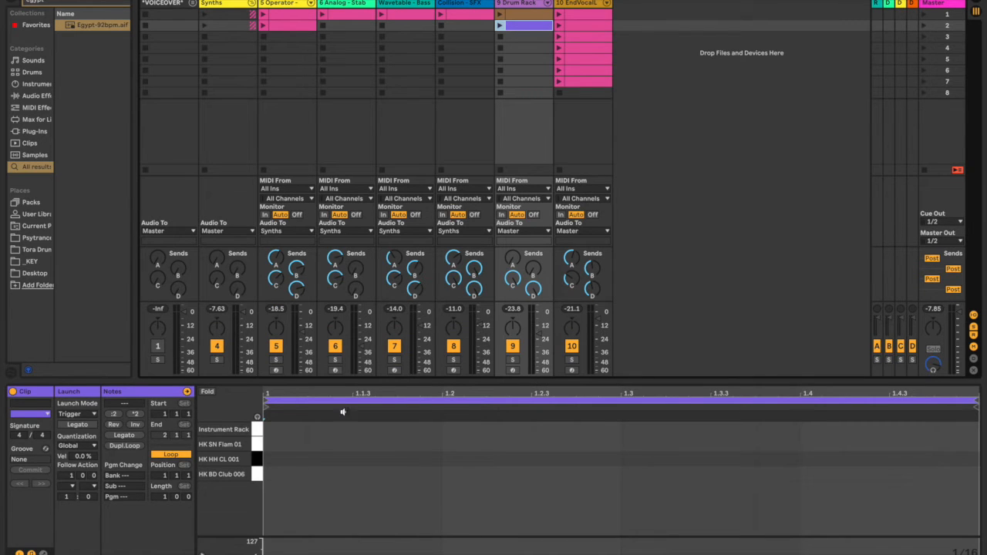
double_click(271, 459)
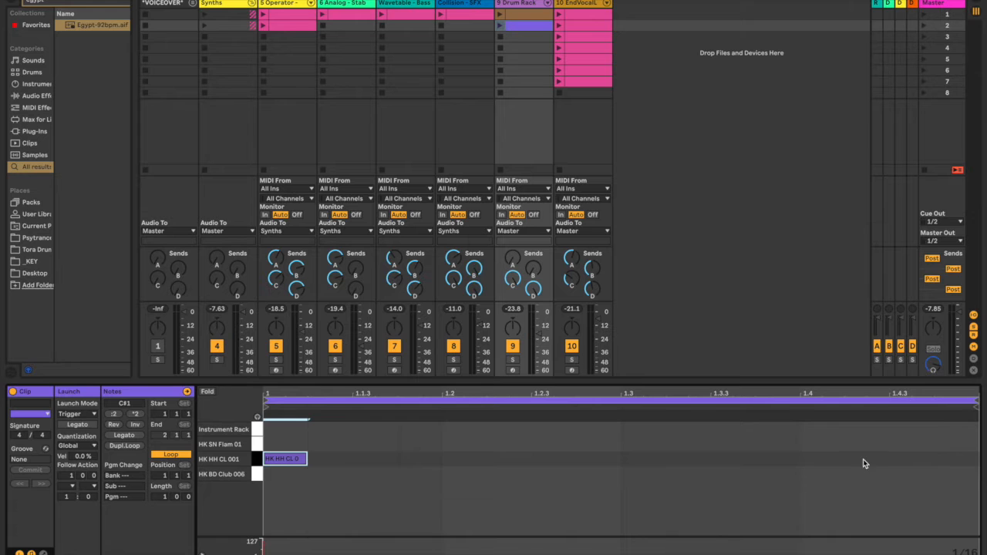
scroll(881, 458, up, 3)
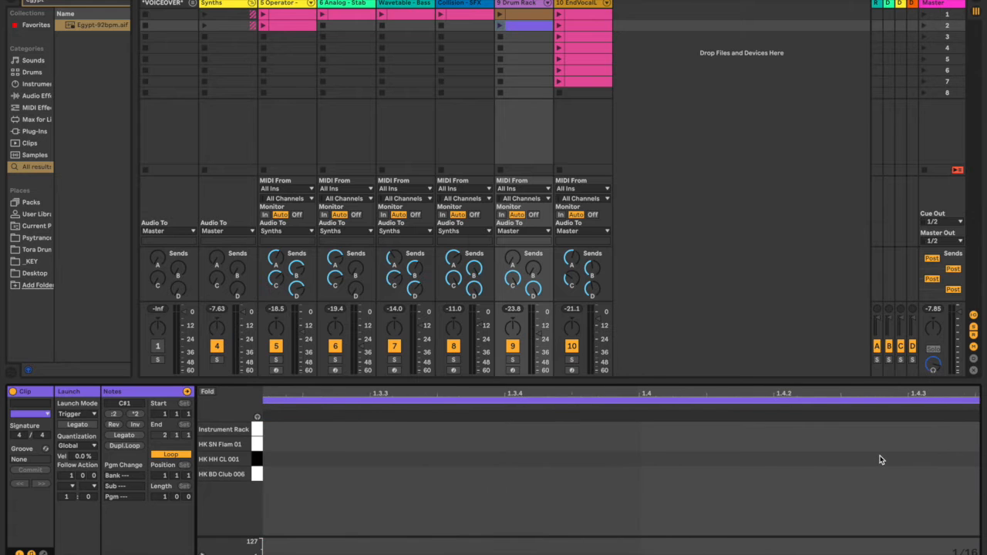
double_click(798, 466)
scroll(799, 465, down, 4)
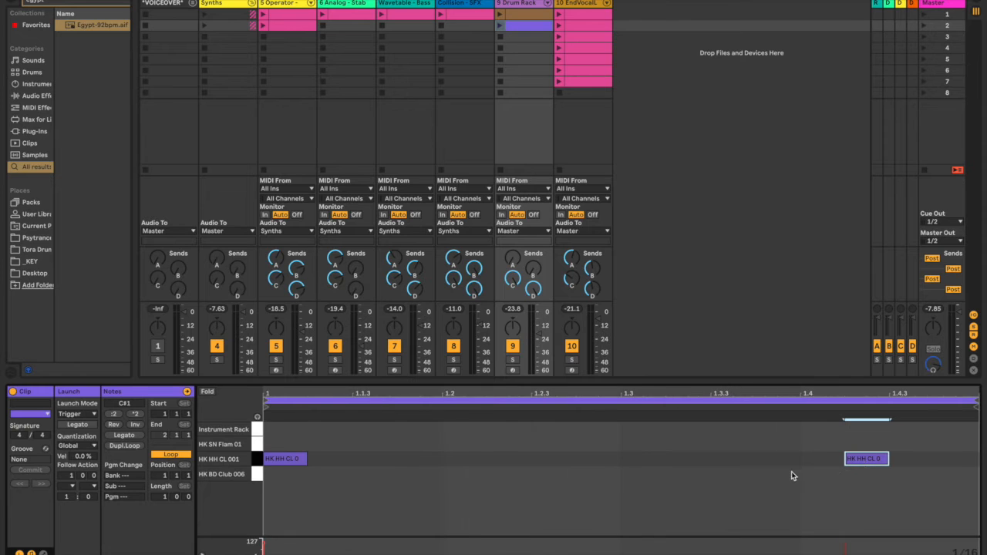
drag(293, 460, 293, 475)
drag(882, 460, 879, 474)
- Add HK HH CL 001 notes at 1.1.3 and 1.3 and an HK SN Flam 01 note at 1.1.4 in the second Drum Rack clip
double_click(371, 462)
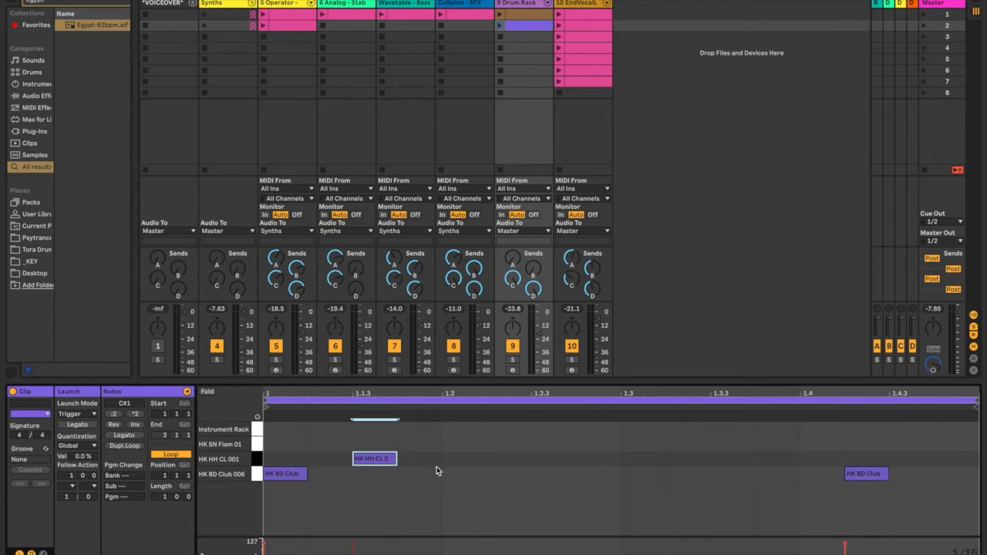
double_click(639, 461)
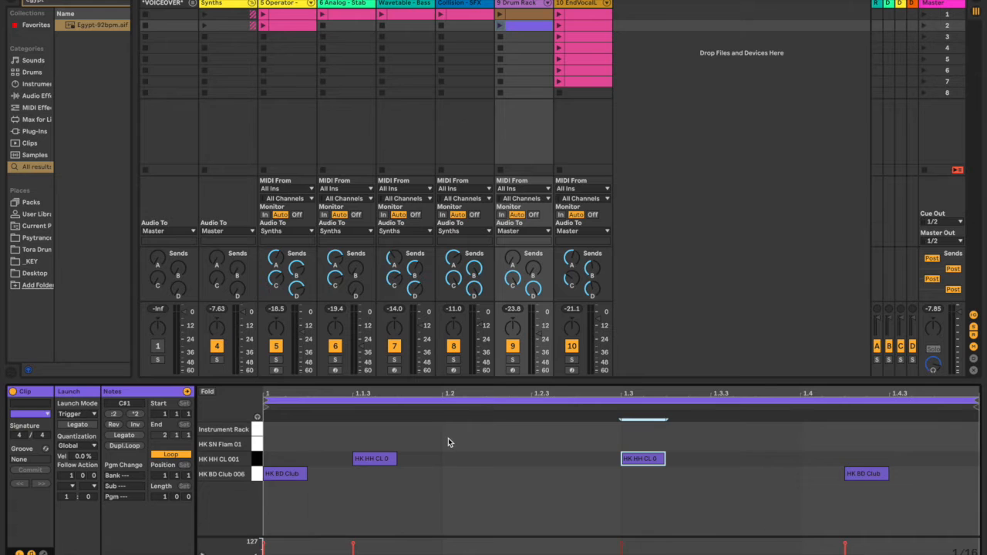
scroll(449, 438, up, 4)
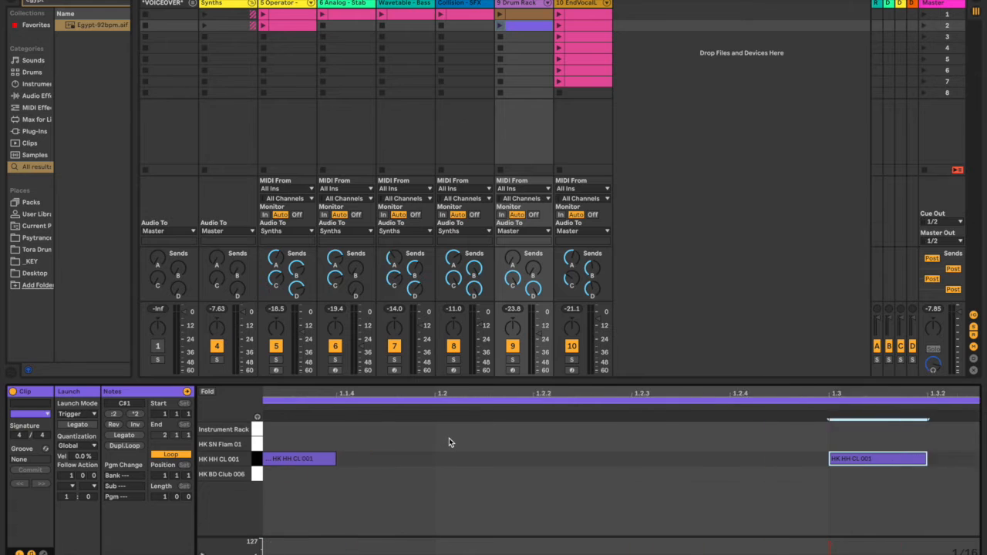
double_click(369, 444)
scroll(369, 448, down, 3)
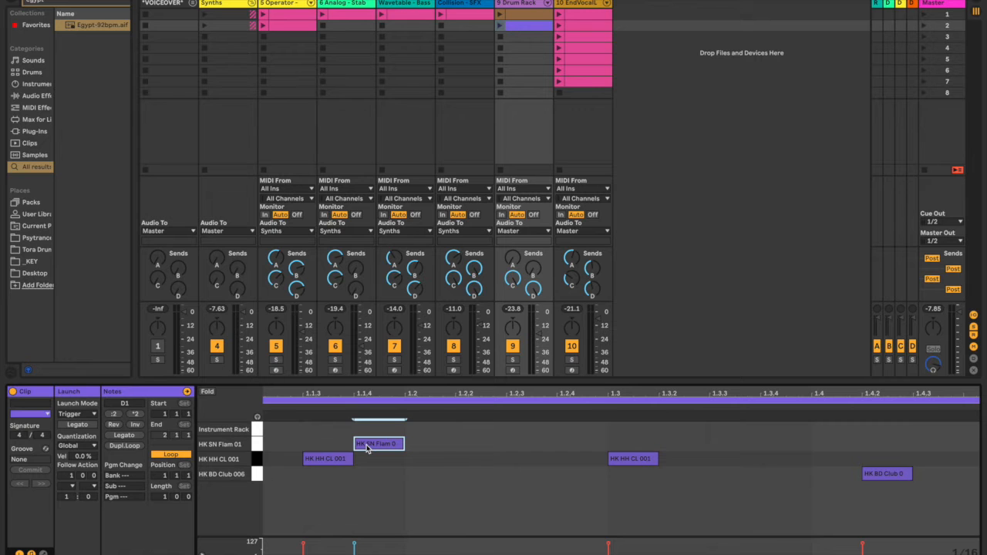
- Add an Instrument Rack note at 1.3.4 in the second Drum Rack clip
scroll(367, 448, left, 3)
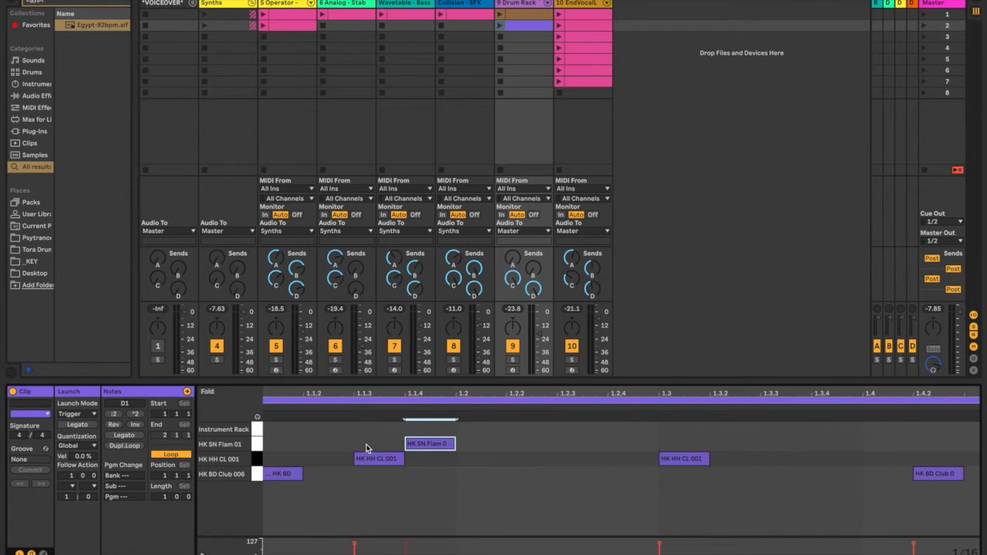
scroll(473, 435, right, 5)
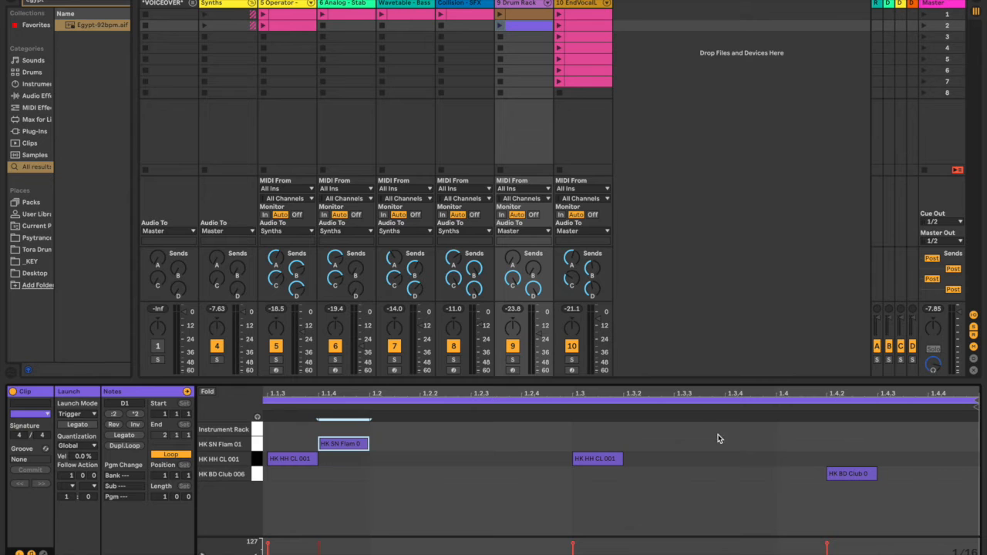
double_click(751, 426)
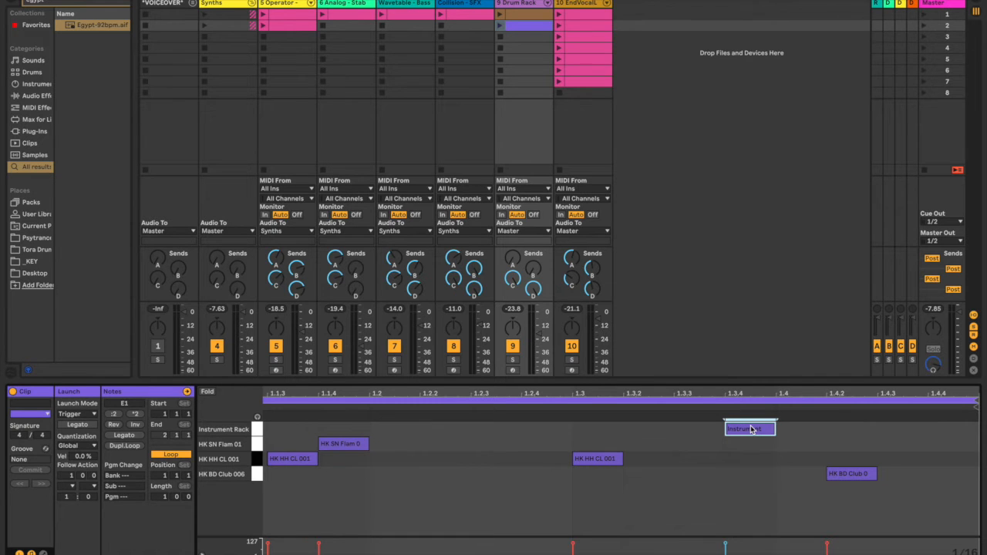
- Set the first Drum Rack clip's follow action to Next after 16 bars
click(540, 15)
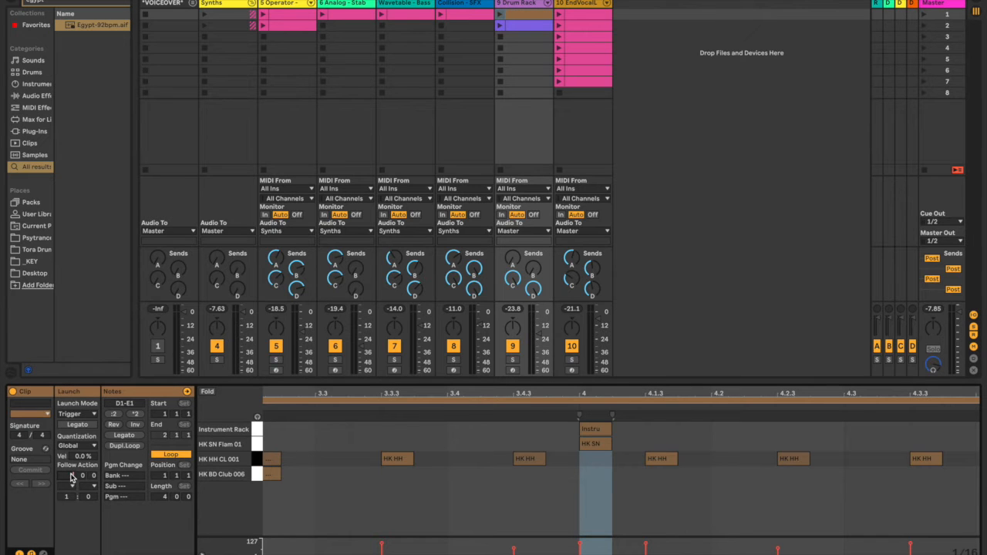
click(73, 485)
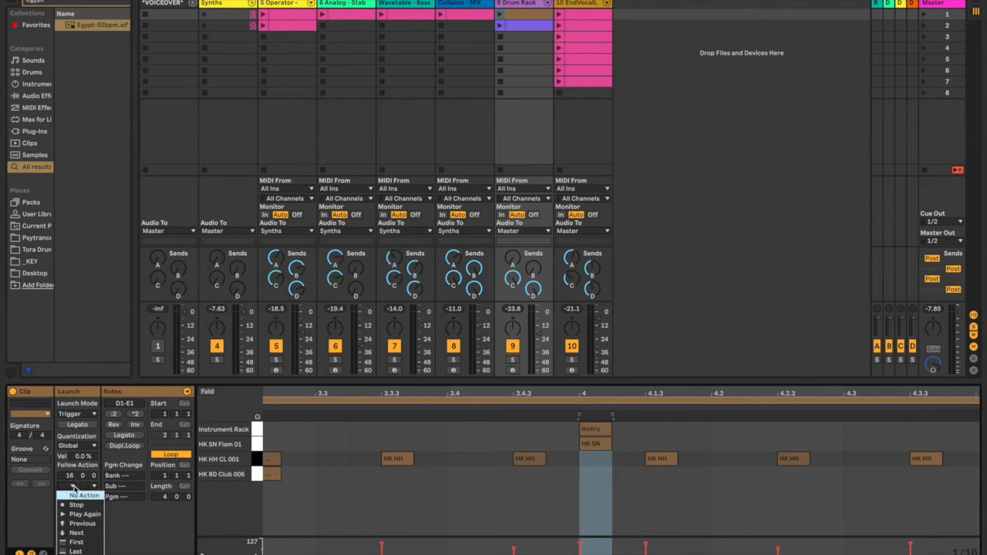
click(80, 533)
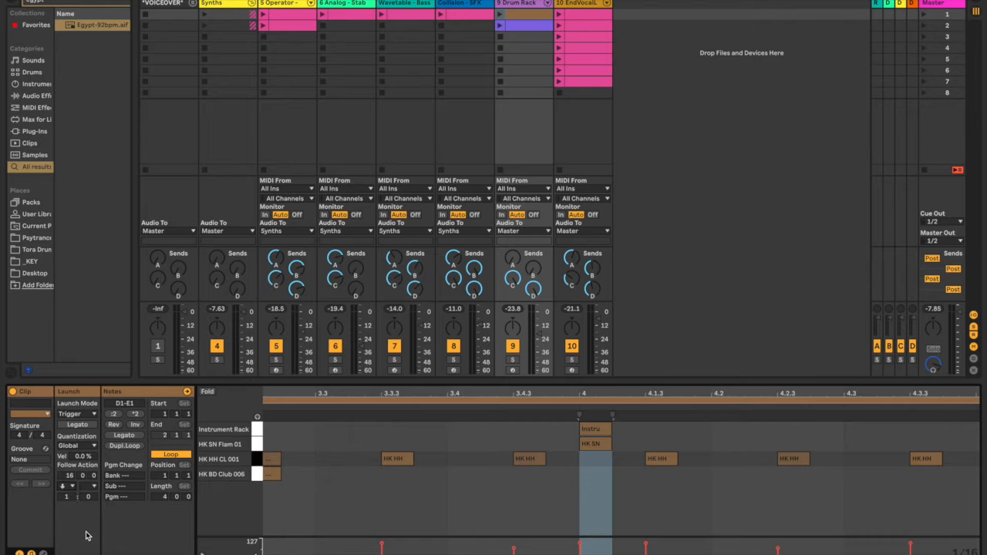
- Set the second Drum Rack clip's follow action to Last after 16 bars
click(525, 28)
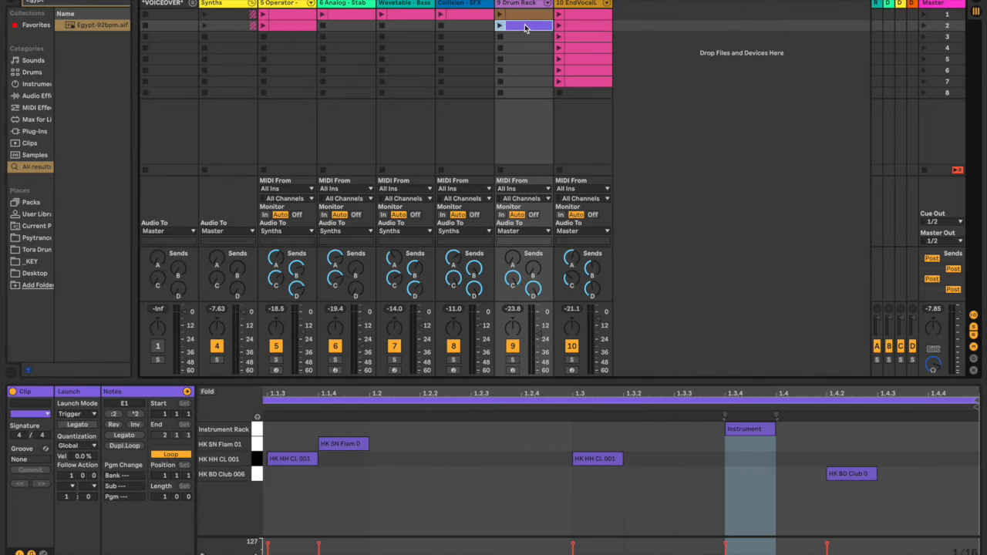
click(75, 486)
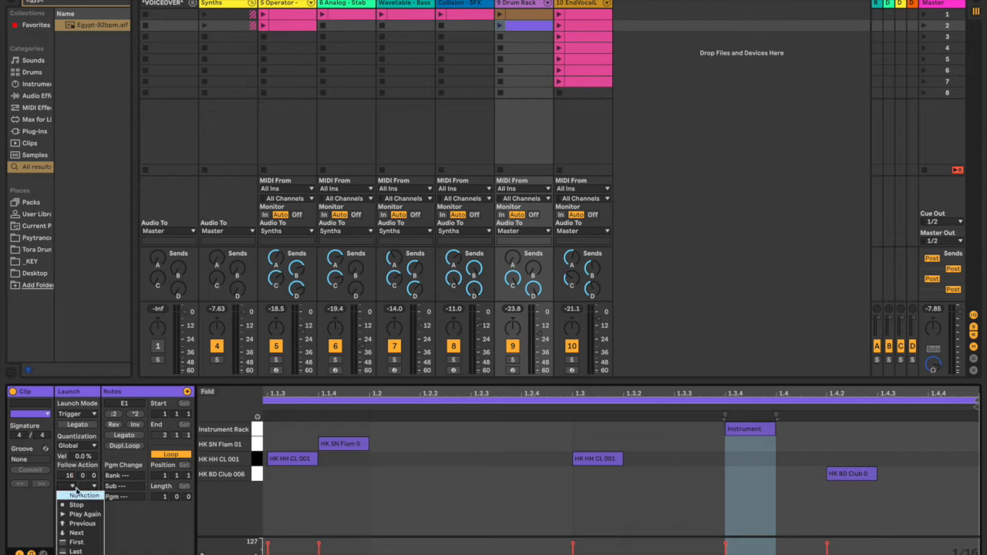
click(90, 549)
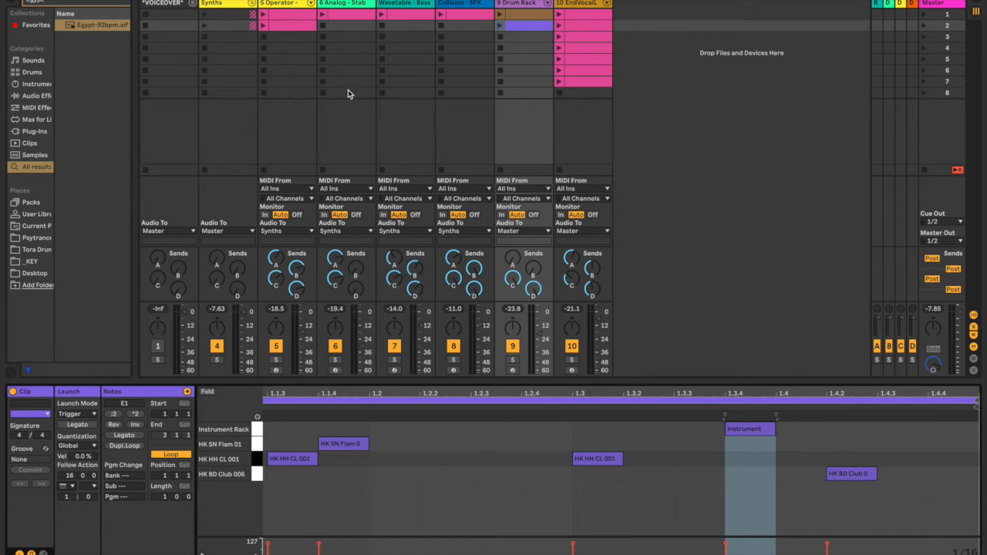
- Group the Analog - Stab track's Arpeggiator, Analog and Auto Filter into an Instrument Rack and show its chain list
click(353, 8)
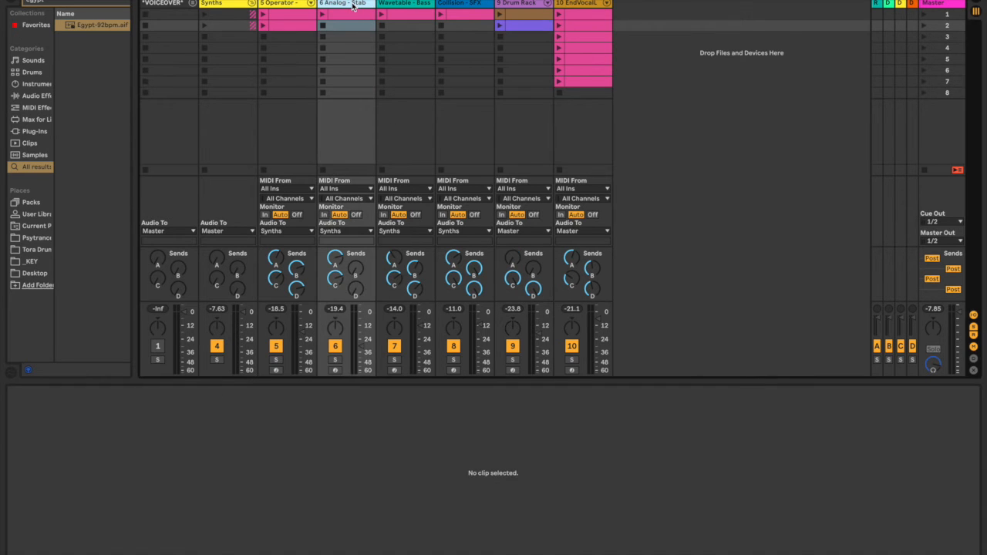
click(352, 15)
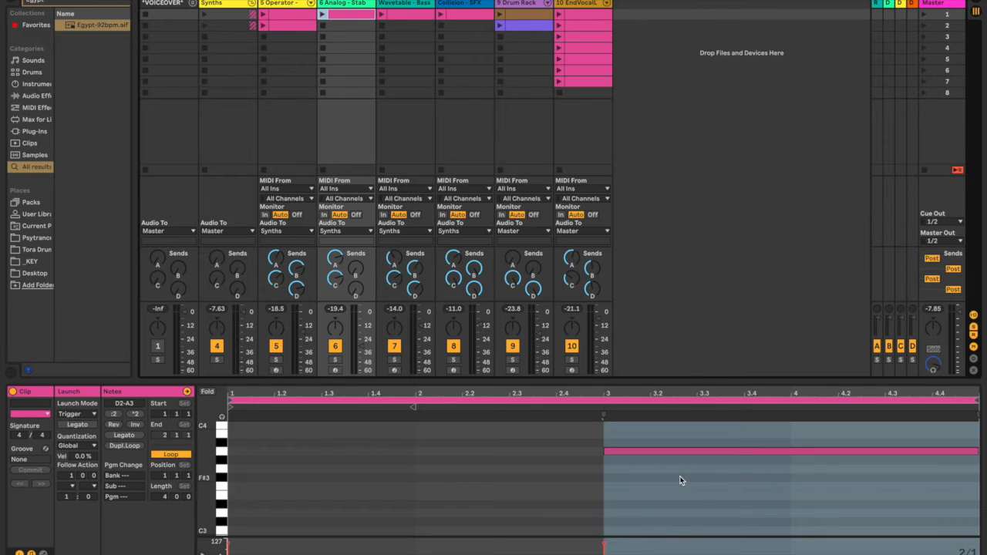
key(shift+Tab)
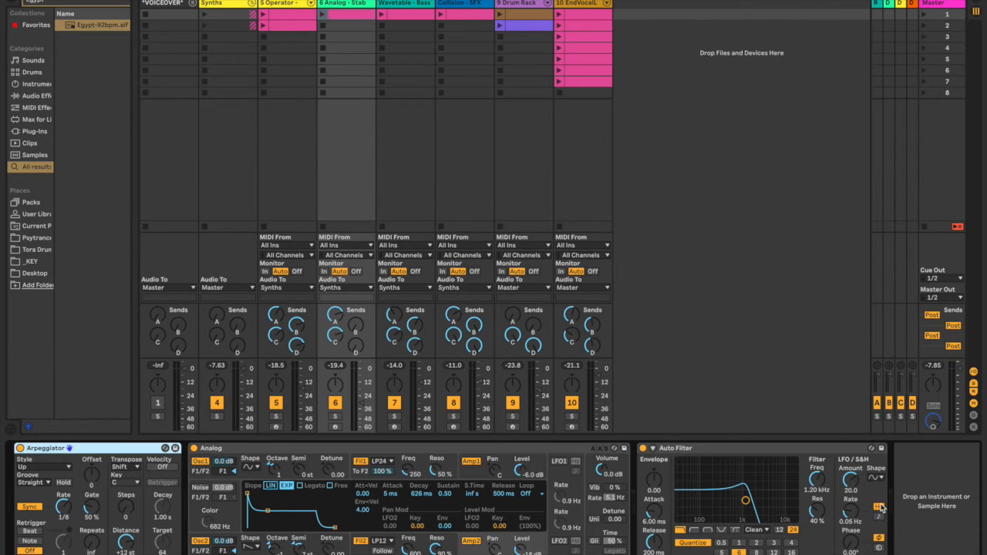
key(ctrl+g)
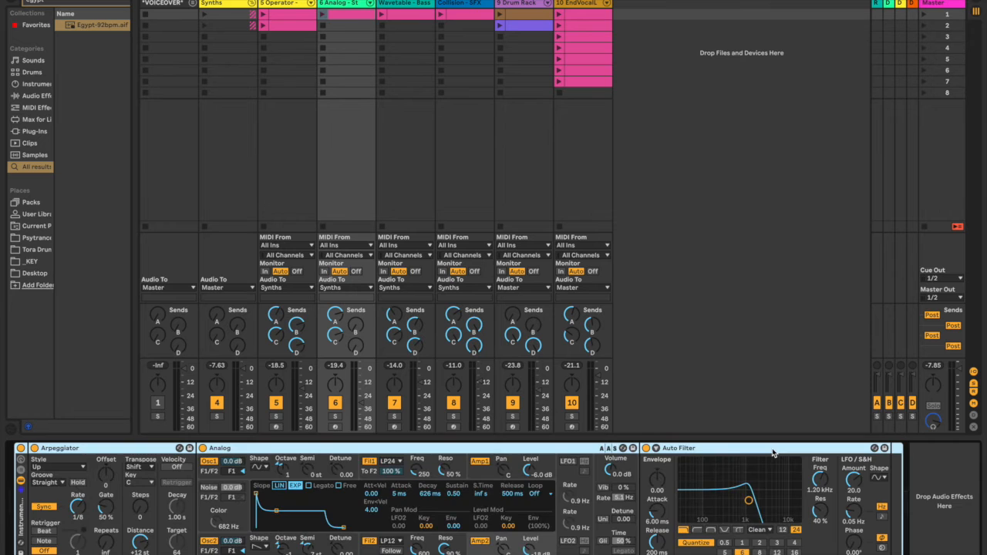
click(21, 481)
- Duplicate the Instrument Rack's Analog chain three times and select the first chain
click(45, 480)
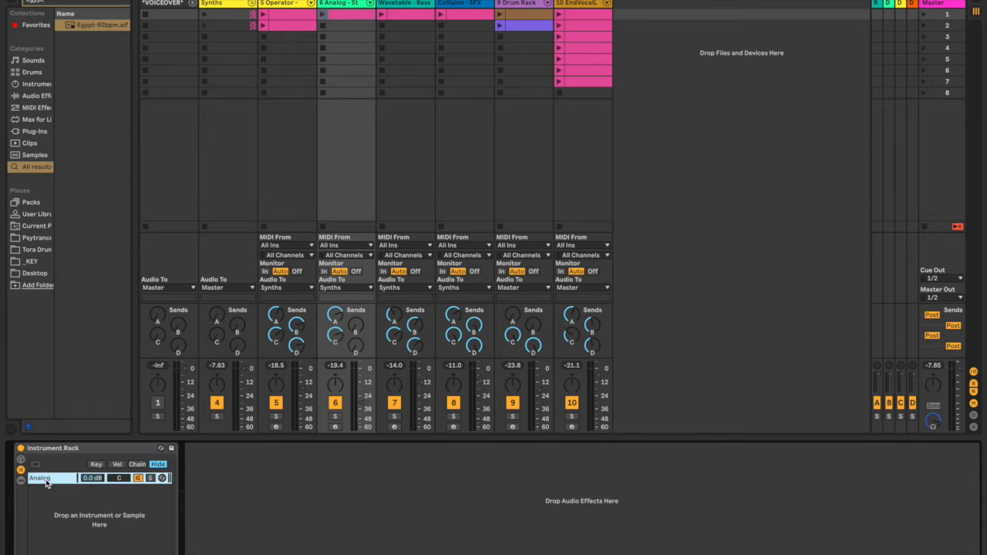
key(ctrl+d)
key(ctrl+d)
key(ctrl+d)
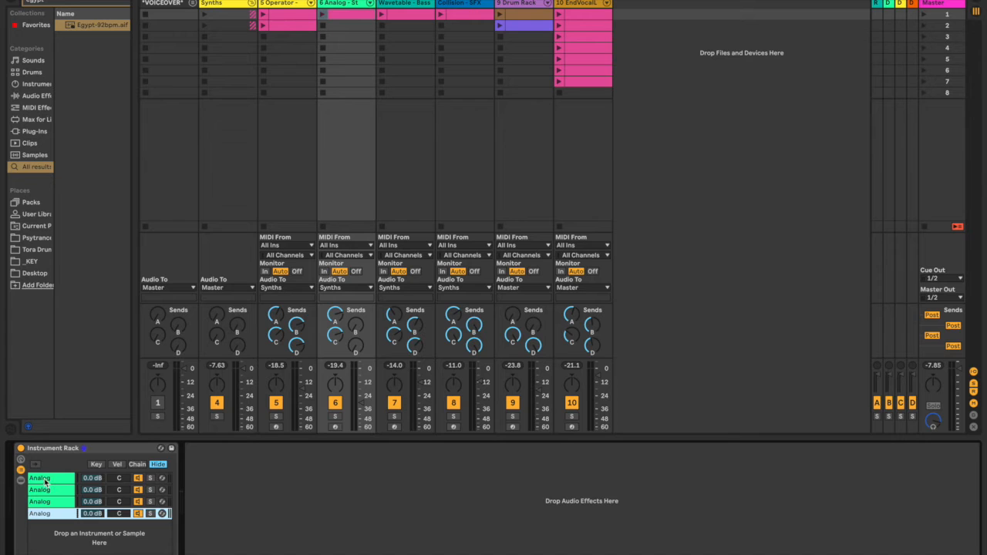
click(46, 480)
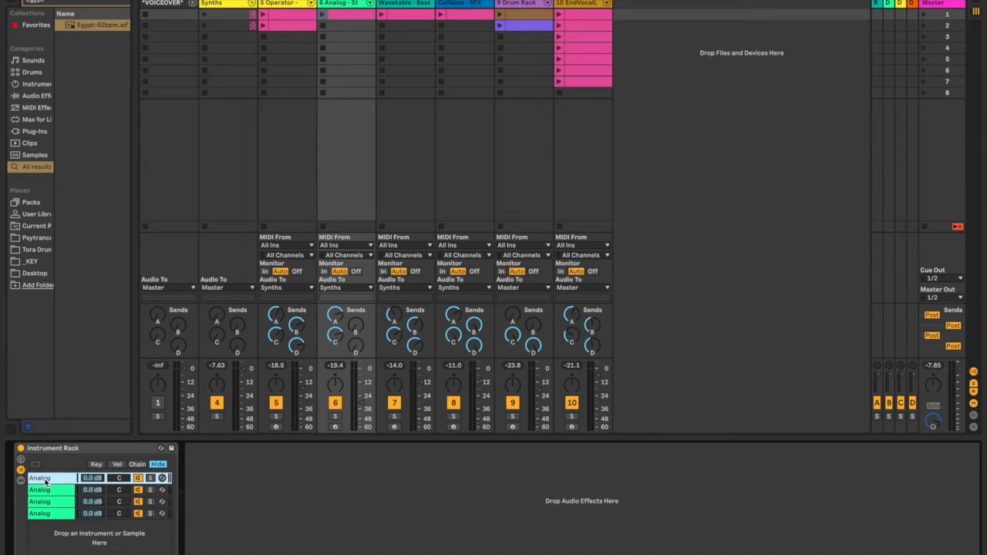
- Search the browser for Chorus and add the Chorus effect to the first Analog chain, after the Auto Filter
click(75, 4)
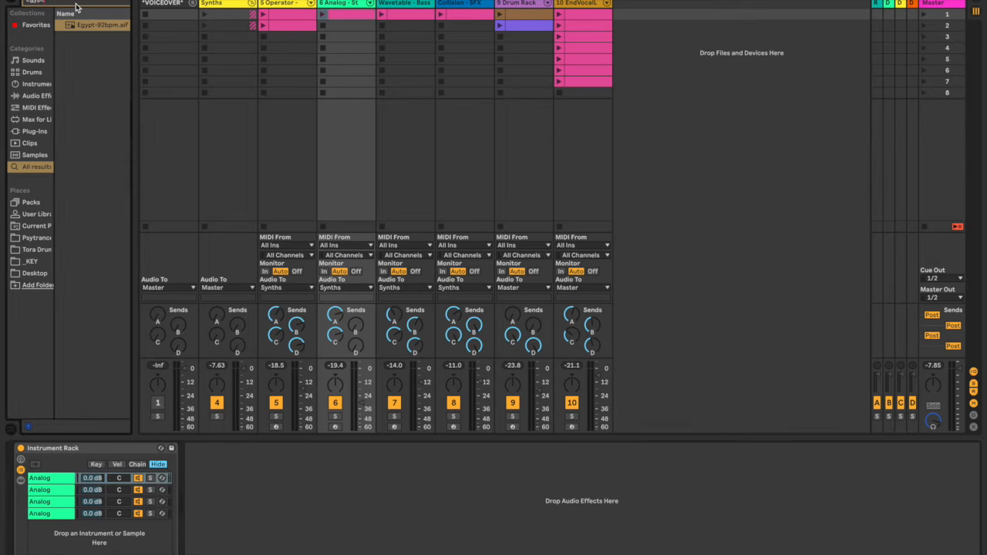
text(endrag)
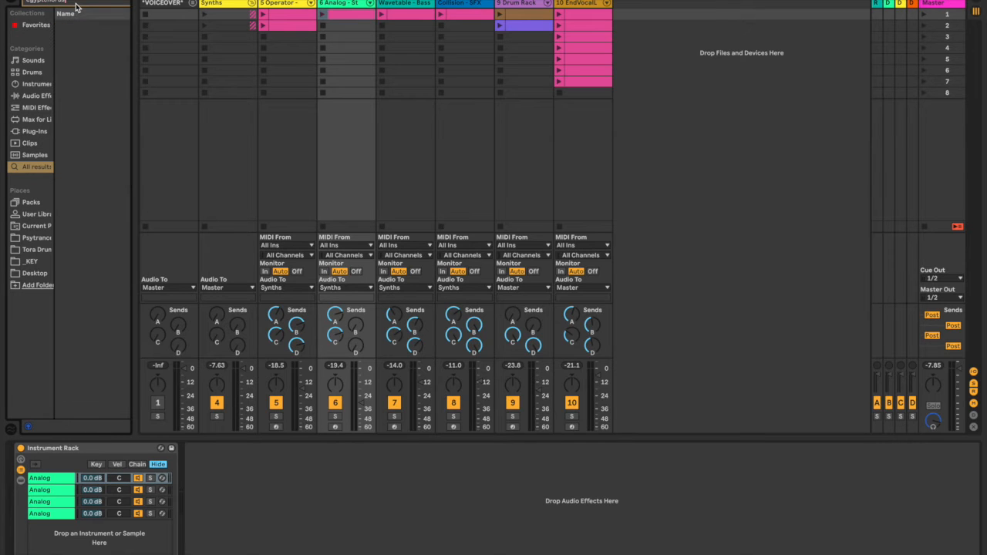
key(BackSpace)
key(BackSpace)
key(BackSpace)
key(BackSpace)
key(BackSpace)
key(BackSpace)
key(BackSpace)
key(BackSpace)
text(chrods)
key(BackSpace)
key(BackSpace)
key(BackSpace)
key(BackSpace)
text(orus)
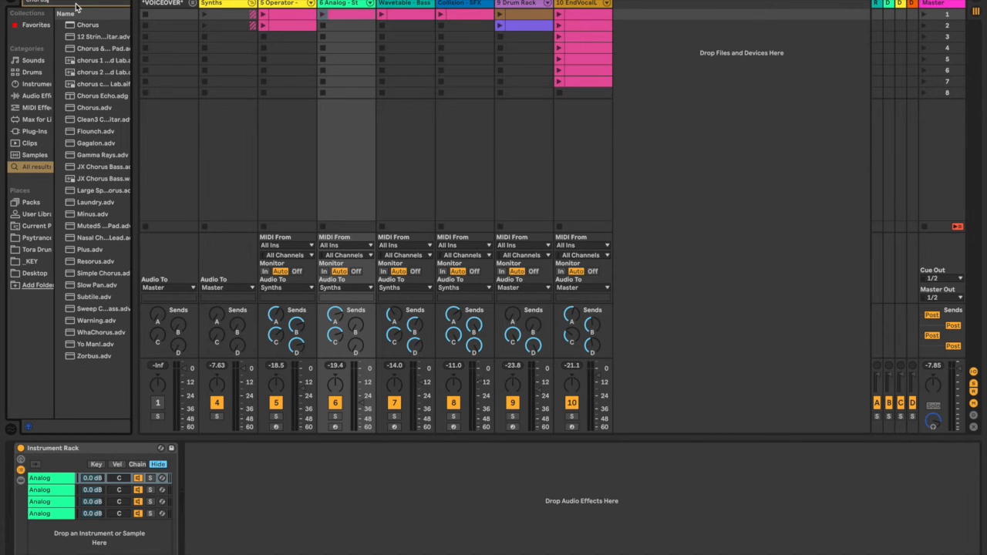
drag(82, 26, 62, 479)
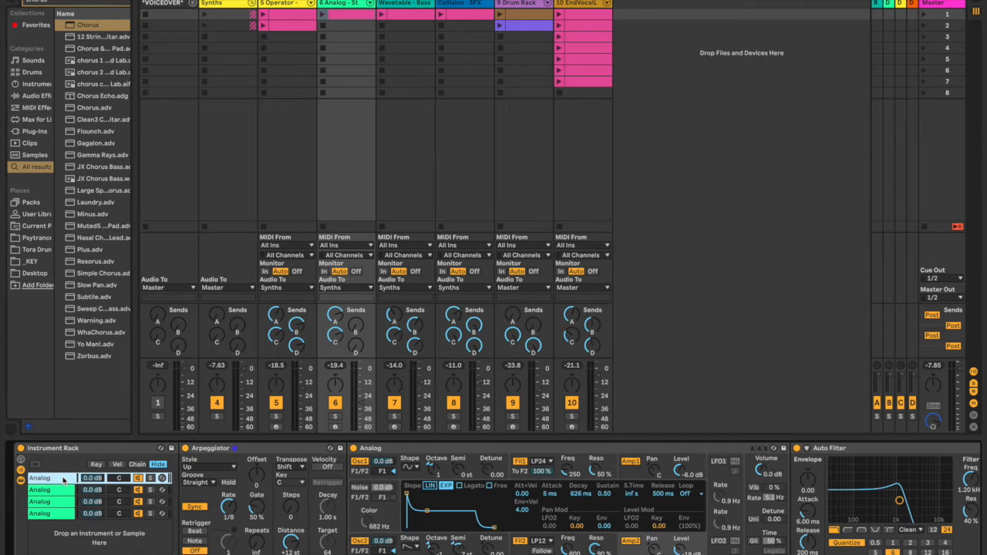
scroll(283, 491, right, 4)
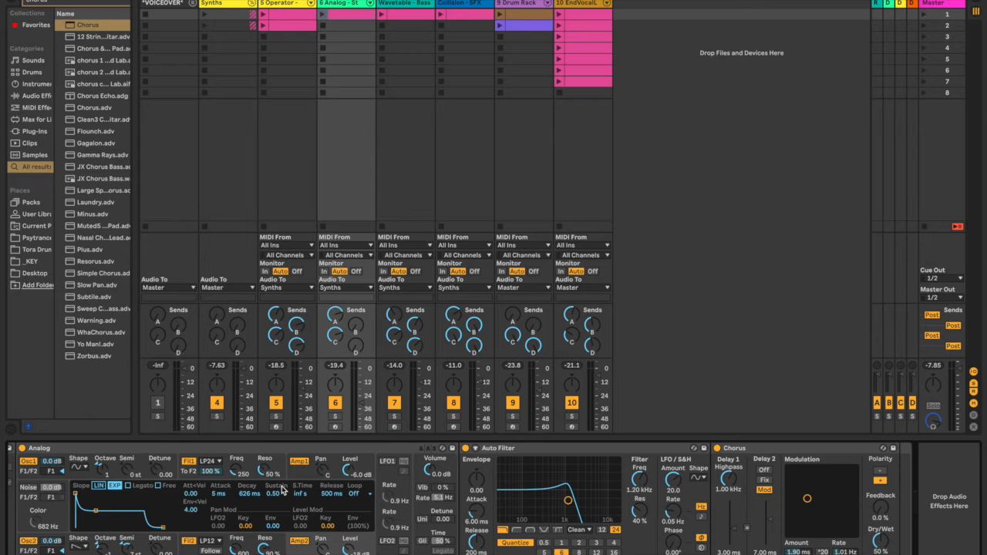
- Rename the first chain of the Instrument Rack as Chorus
click(51, 2)
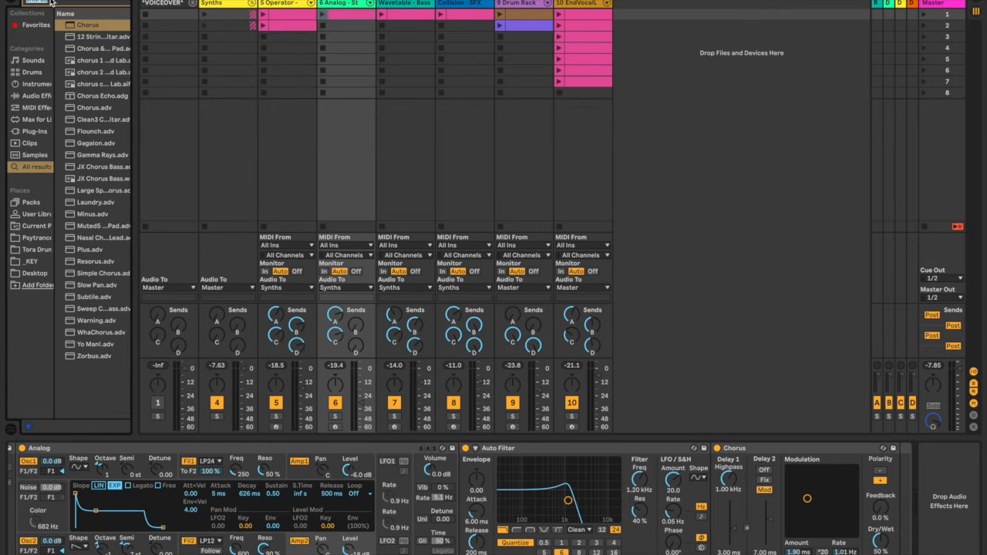
scroll(109, 494, left, 8)
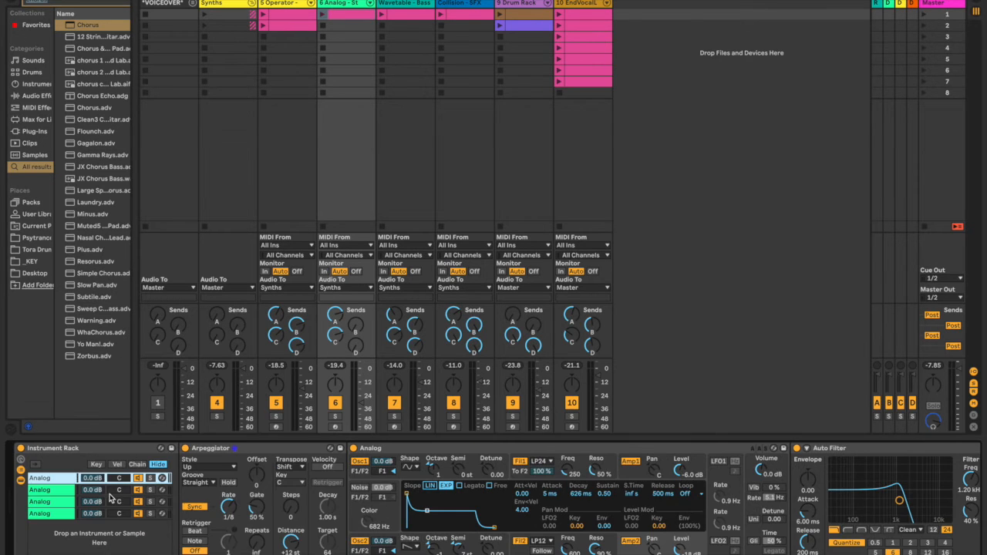
key(super+r)
text(Chorus)
- Search the browser for Saturator and add the Saturator effect to the Instrument Rack's second chain
click(58, 491)
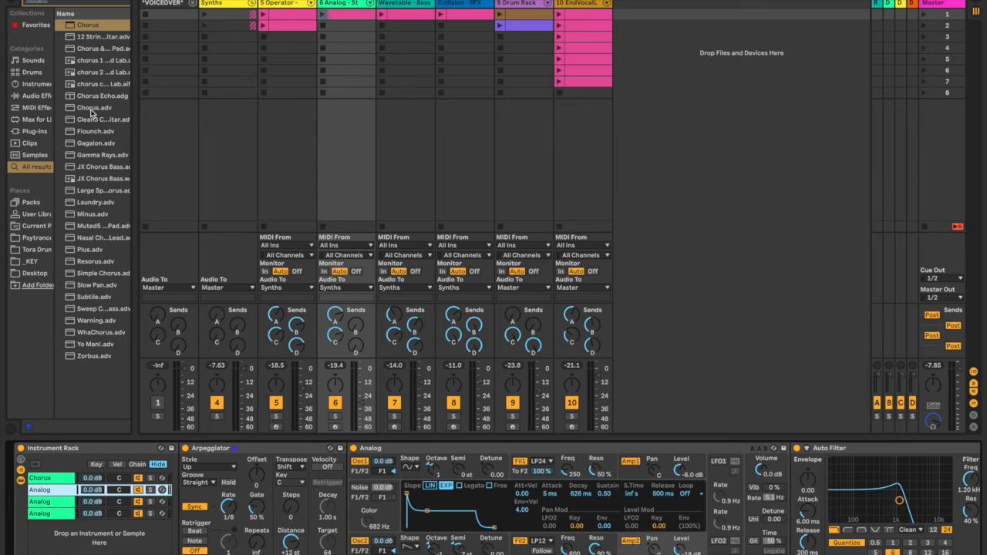
click(76, 1)
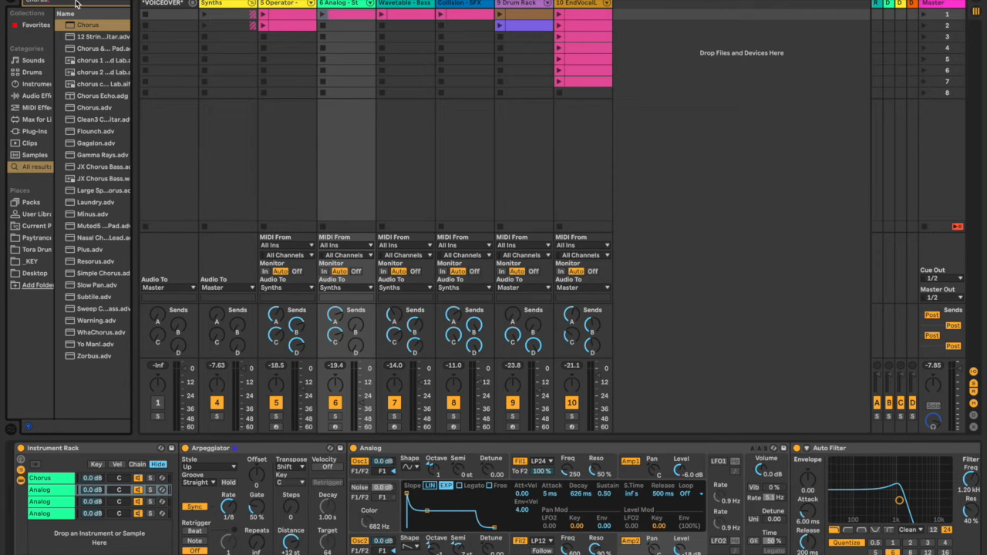
key(BackSpace)
key(BackSpace)
key(BackSpace)
key(BackSpace)
key(BackSpace)
key(BackSpace)
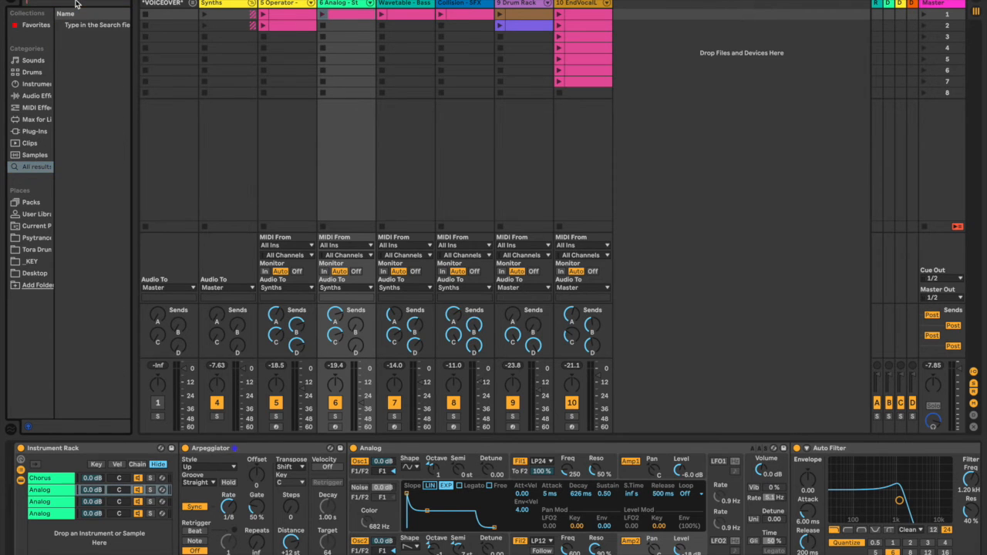
text(saturato)
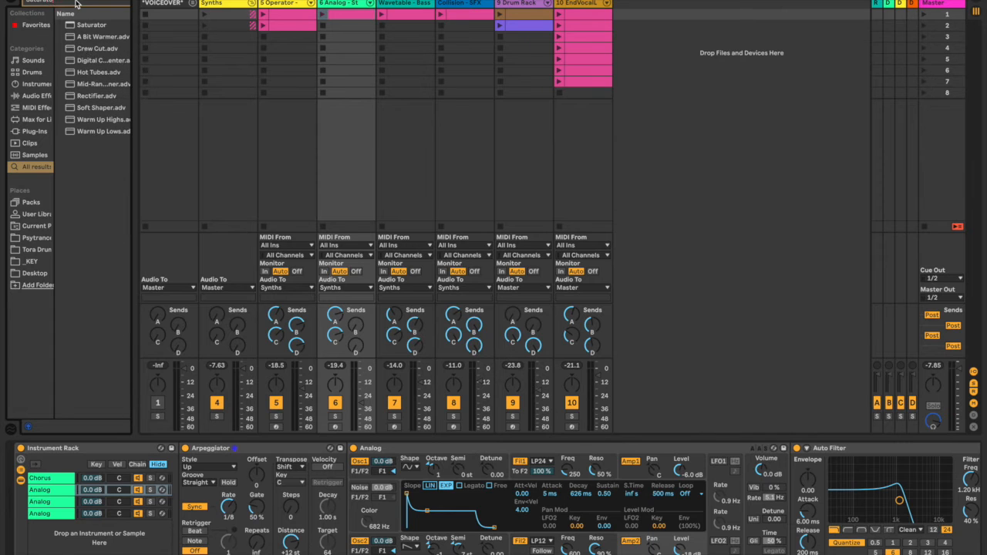
drag(85, 22, 53, 496)
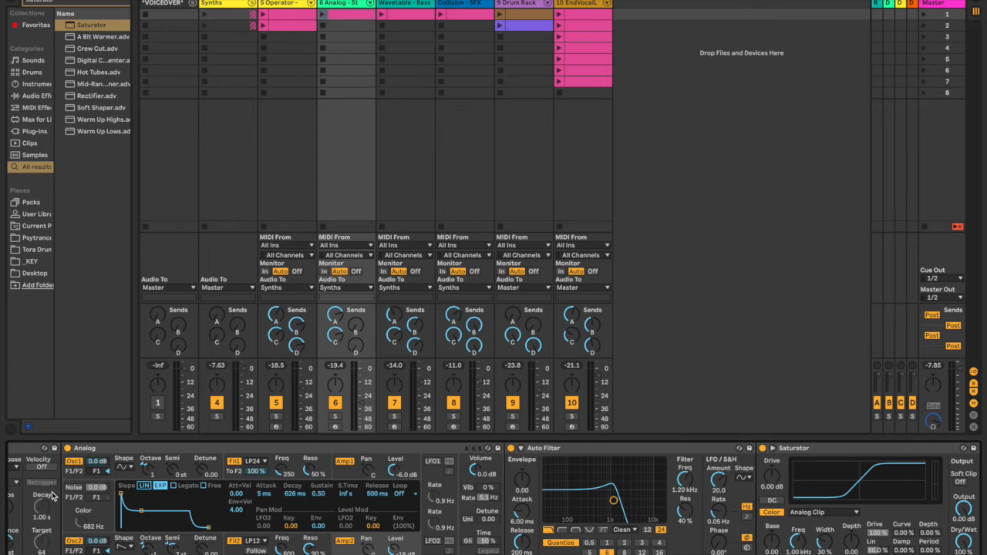
- Rename the second chain of the Instrument Rack as Saturator
scroll(52, 496, left, 3)
scroll(53, 496, right, 2)
scroll(52, 496, left, 6)
key(super+r)
text(S)
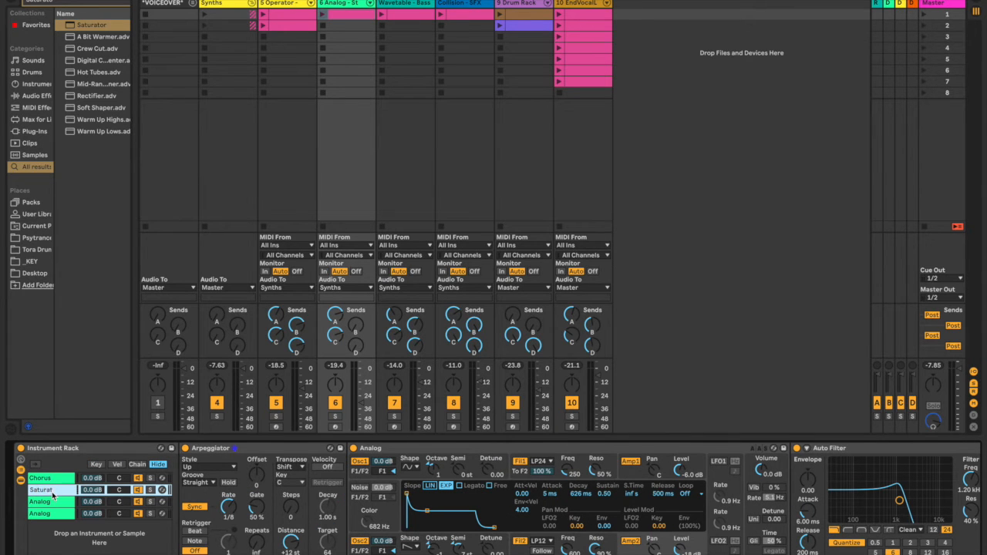
text(aturator)
- Set the drive of the Saturator chain's Saturator effect to 5 dB and its output to -3 dB
click(53, 502)
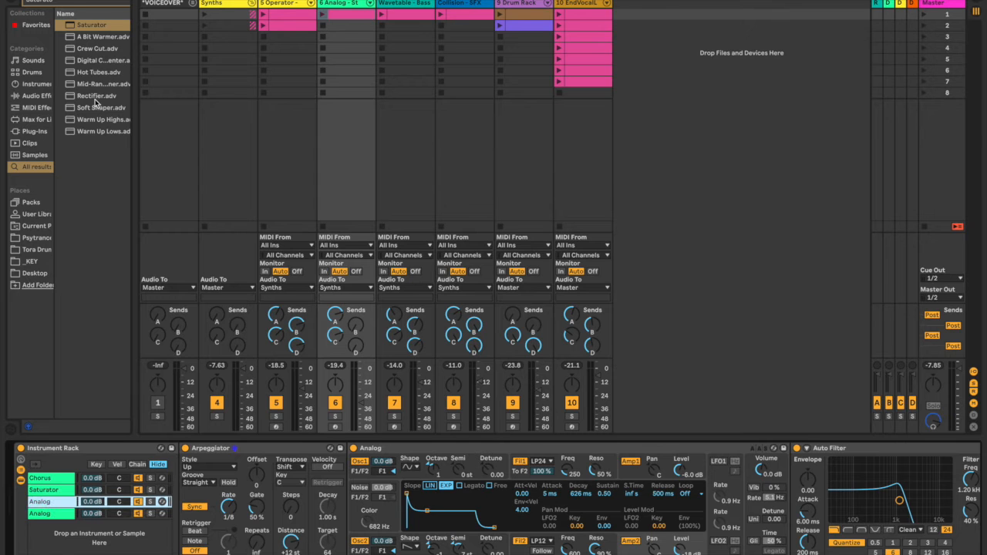
scroll(263, 534, right, 3)
scroll(263, 534, left, 3)
click(51, 490)
scroll(52, 492, right, 5)
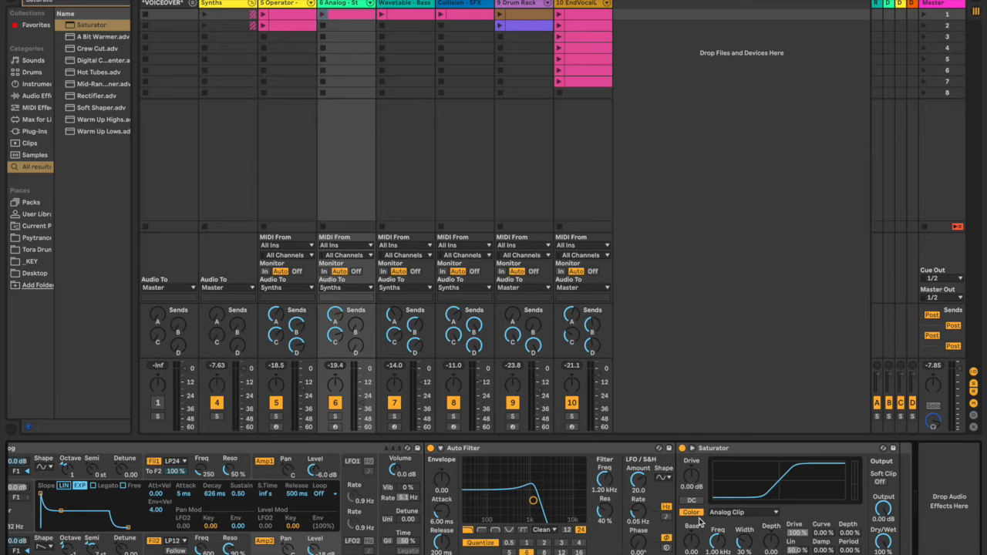
click(690, 489)
text(5)
key(Return)
text(-3)
key(Return)
scroll(879, 487, left, 5)
scroll(503, 503, right, 5)
scroll(673, 497, left, 5)
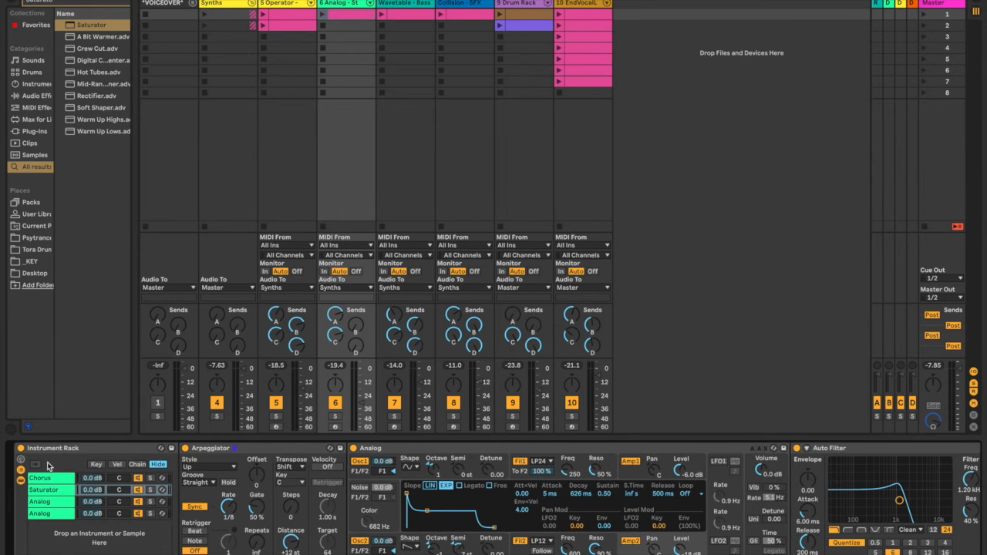
- Search the browser for Phaser and add the Phaser effect to the Instrument Rack's third chain
click(56, 502)
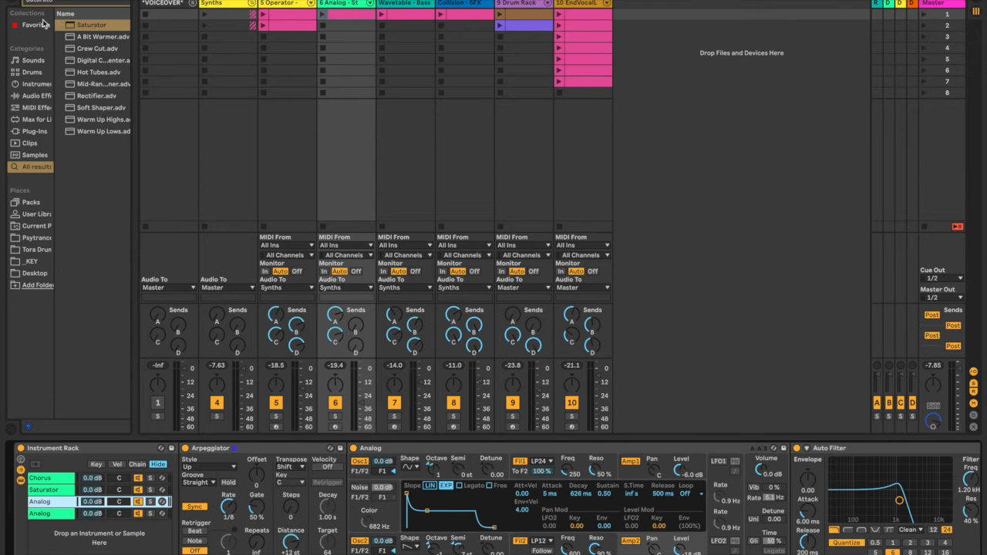
click(45, 1)
text(phas)
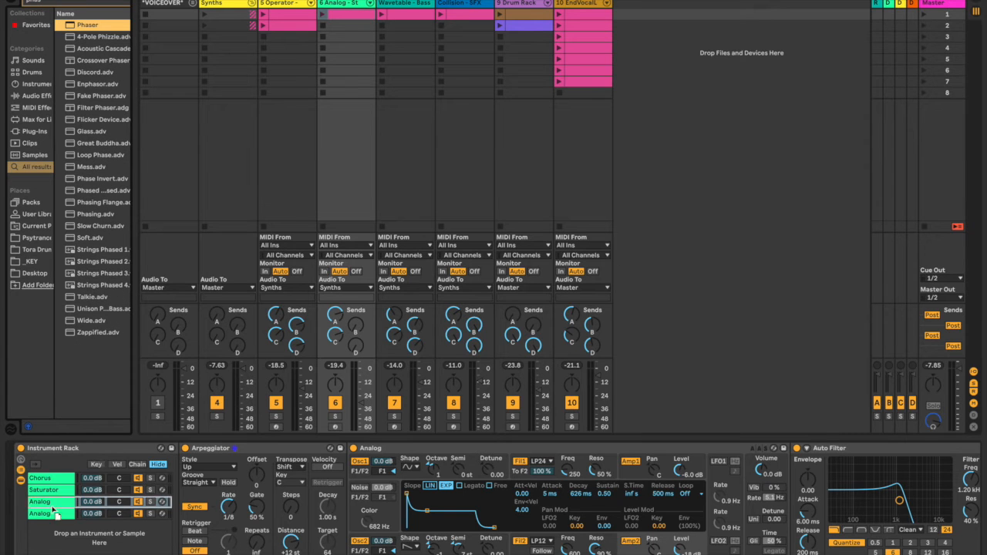
key(Return)
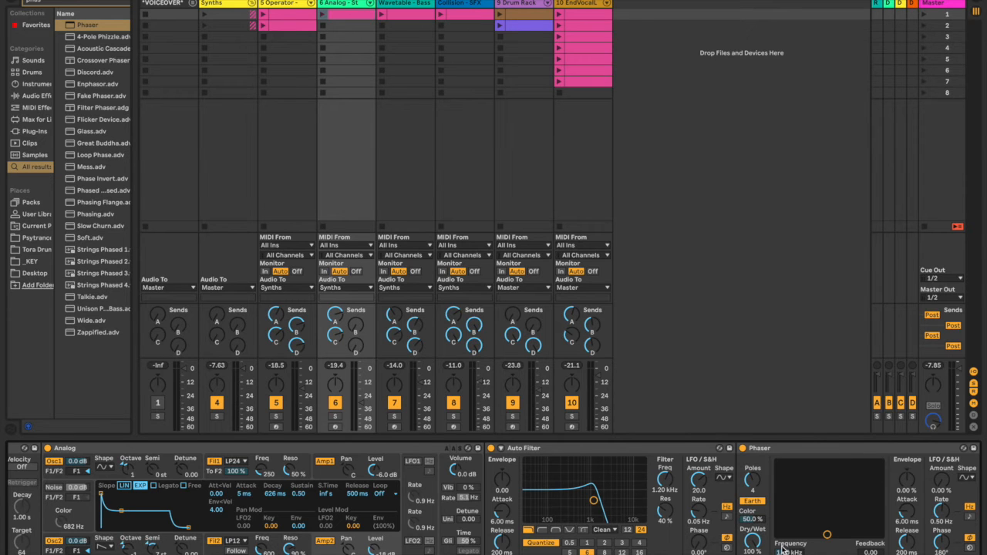
key(super+z)
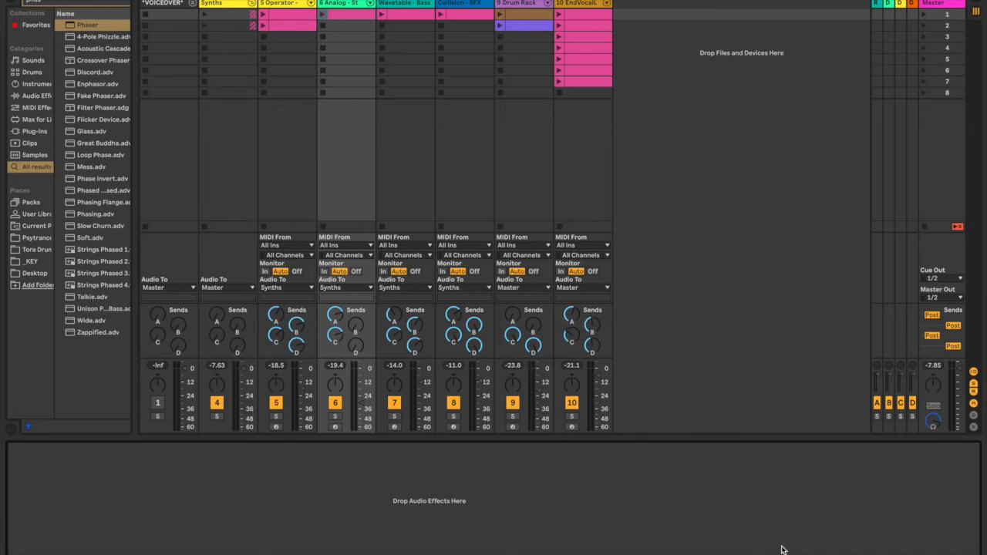
key(super+z)
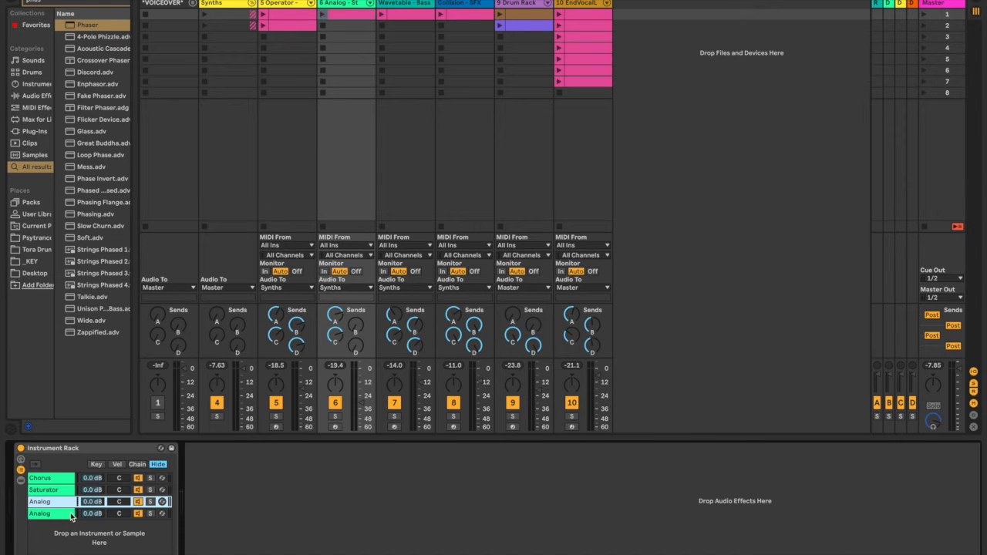
key(super+z)
key(super+z)
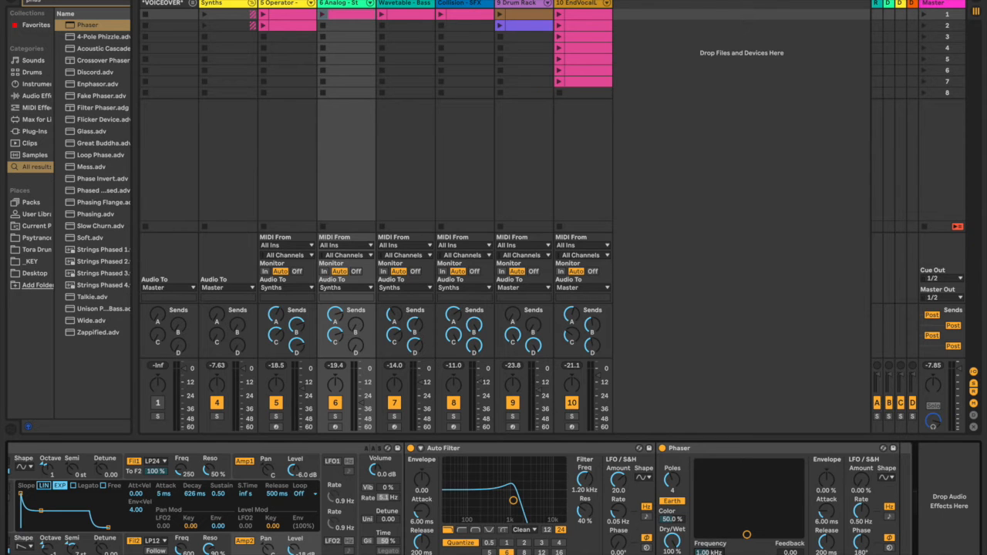
- Set the Phaser's frequency to 650 Hz and raise its feedback
text(650)
key(Return)
drag(791, 552, 790, 471)
- Rename the third chain of the Instrument Rack as Phaser
scroll(849, 550, left, 5)
click(46, 503)
key(ctrl+r)
text(Pl)
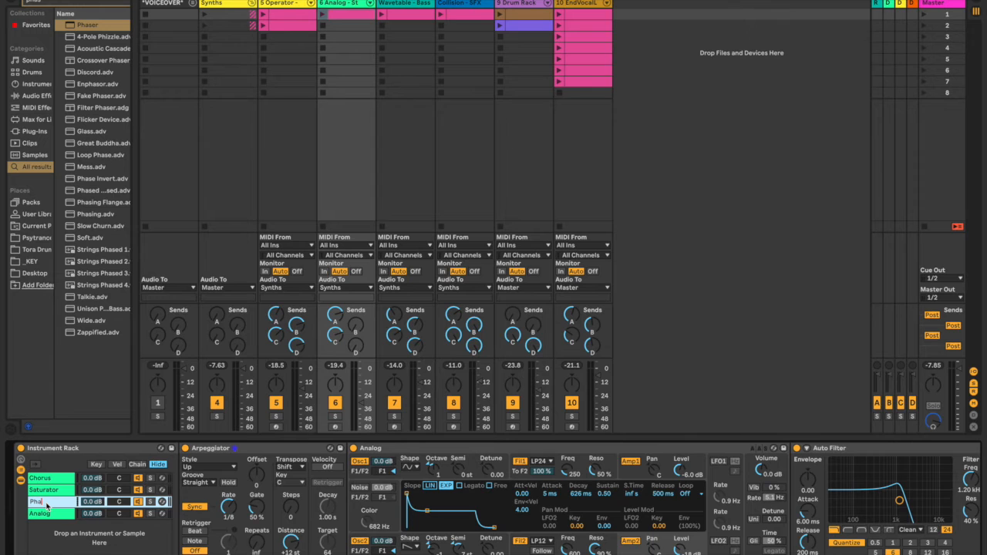
- Search the browser for grain and add the Grain Delay effect to the fourth chain
click(38, 514)
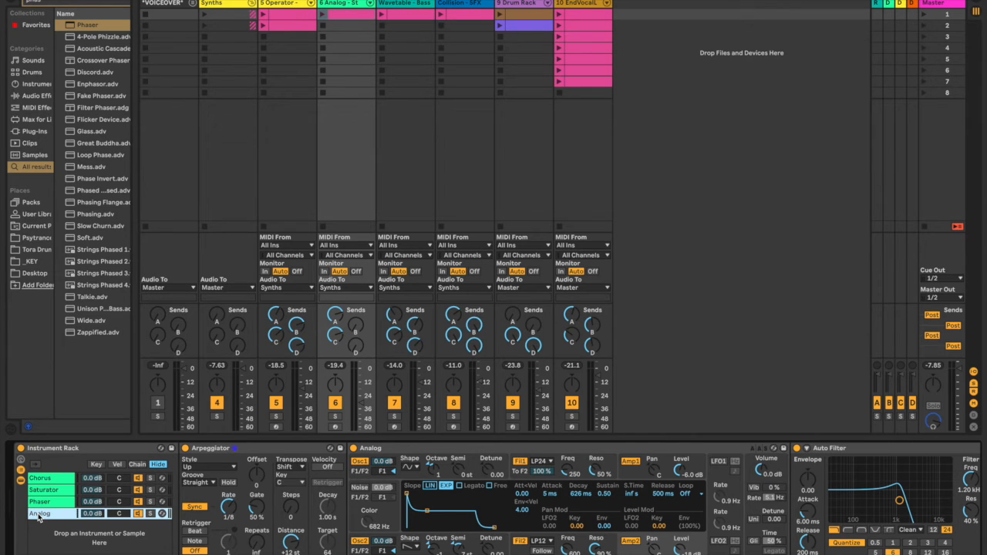
click(59, 6)
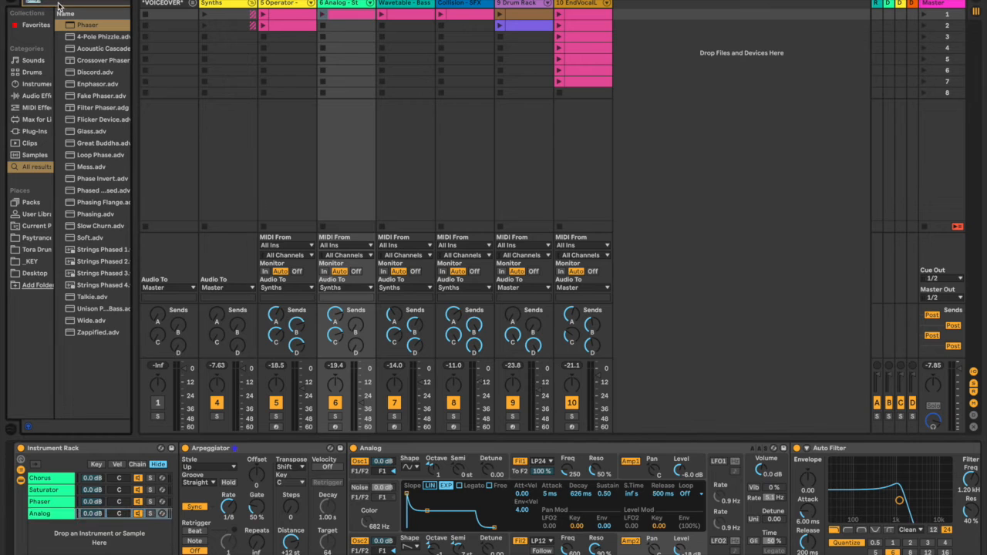
text(grain)
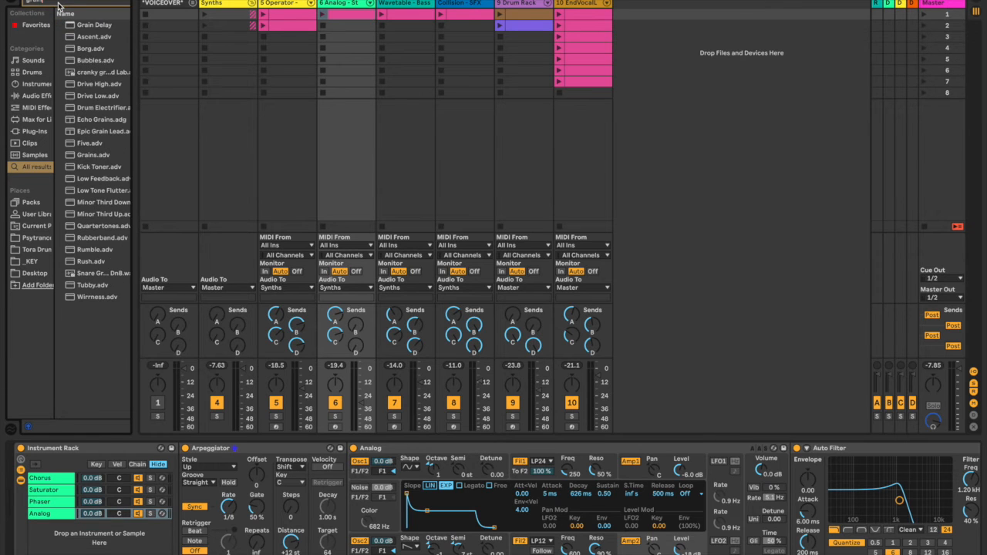
drag(84, 25, 54, 516)
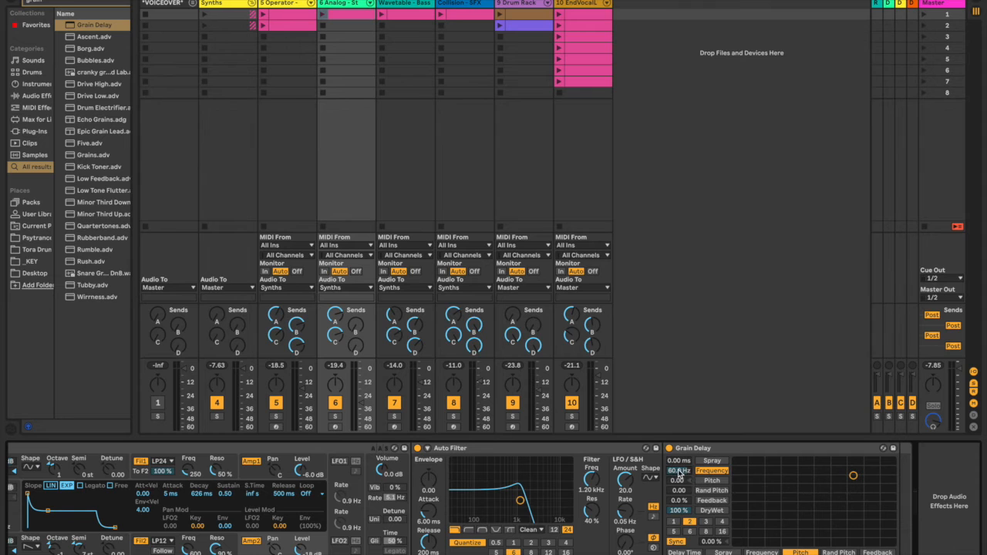
- Set the Grain Delay's frequency to 4.7 Hz and its synced delay time to 6
click(679, 471)
text(4.7)
key(Return)
click(692, 532)
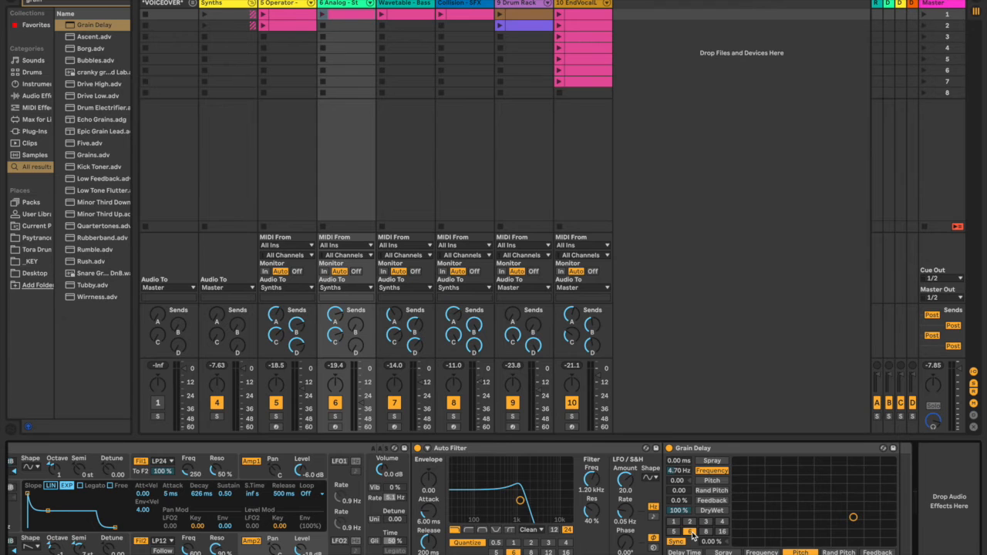
- Rename the fourth chain of the Instrument Rack as G.D
scroll(694, 536, left, 10)
click(46, 518)
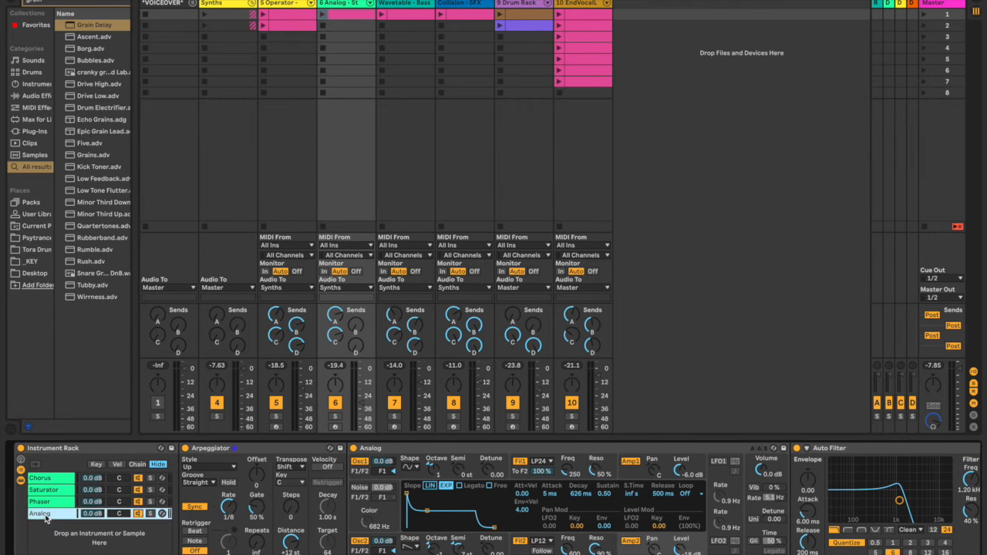
key(super+r)
text(G.D.)
key(Return)
- Extend the chain select zones of all four chains from 0 to 127 and distribute the ranges equally
click(137, 464)
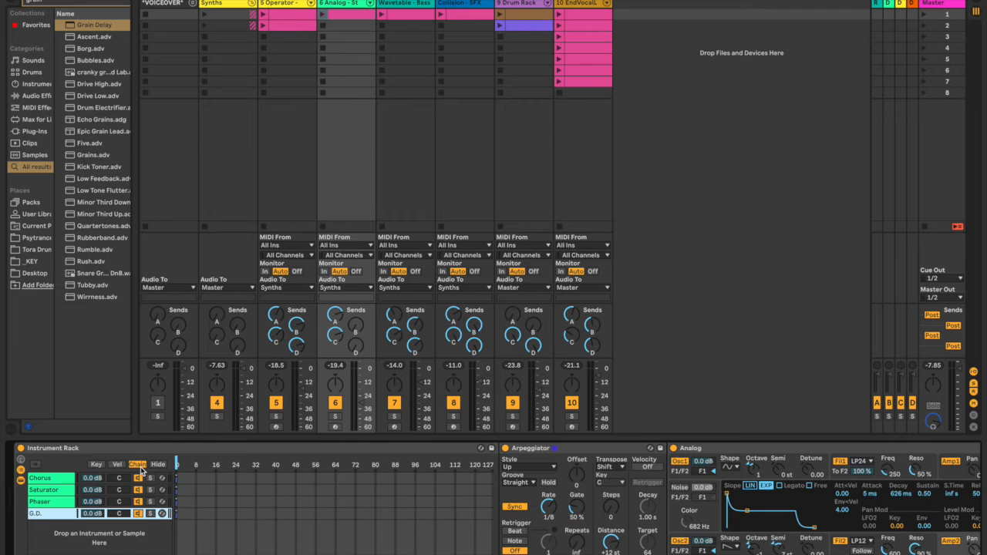
click(41, 486)
shift+click(47, 479)
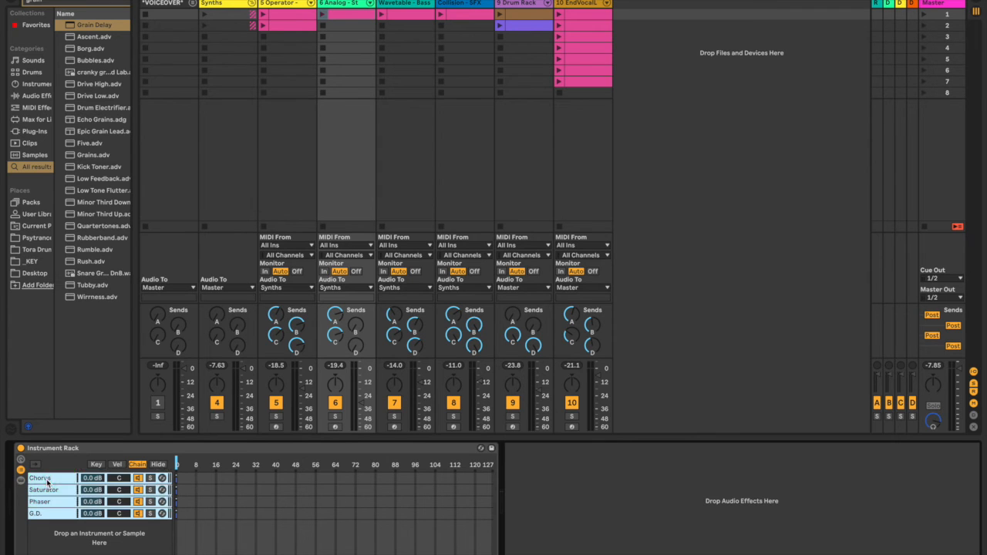
mouse_move(177, 479)
mouse_down()
mouse_move(261, 481)
mouse_move(177, 476)
mouse_up()
drag(177, 480, 528, 498)
right_click(375, 533)
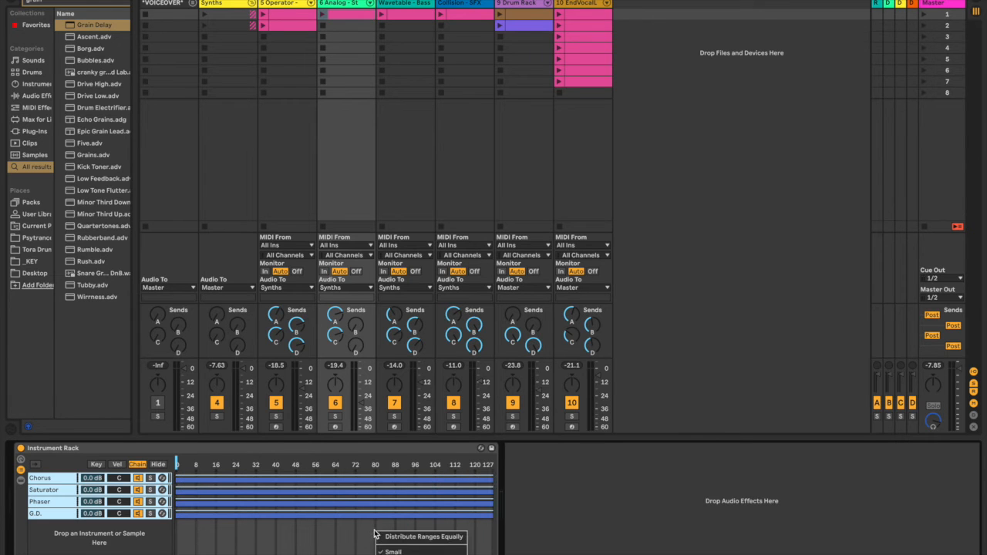
click(393, 537)
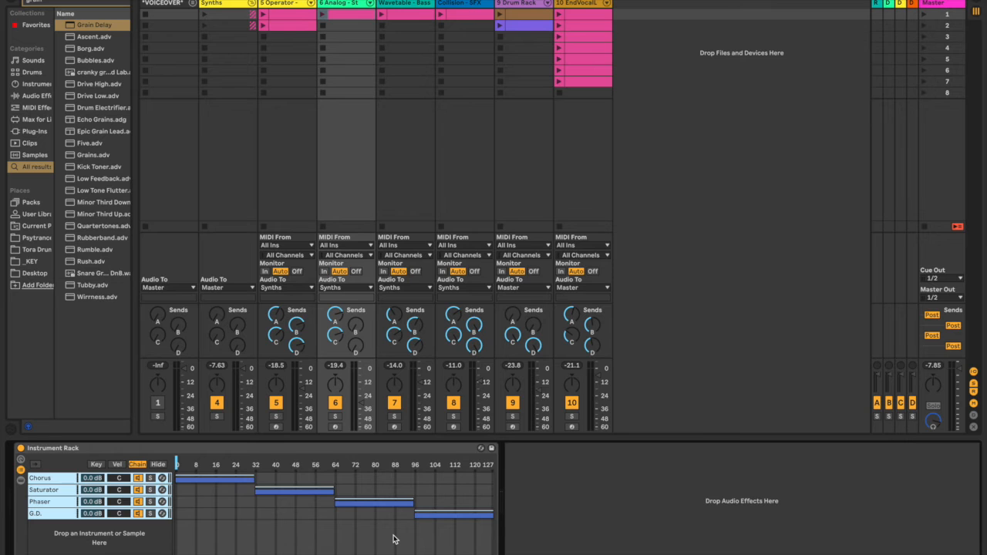
- Find the Max for Live LFO, add it after the Instrument Rack and map it to the rack's chain selector
click(54, 3)
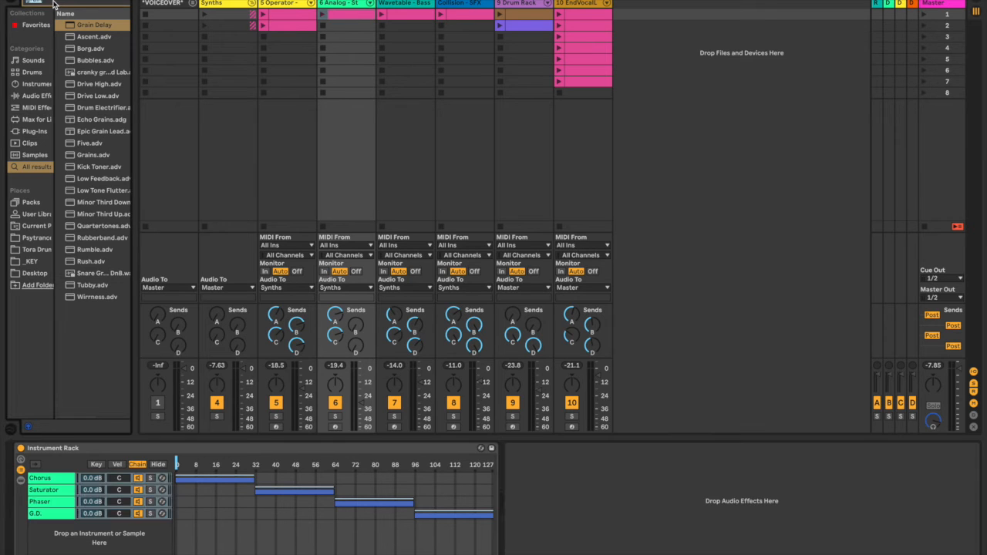
text(lfo)
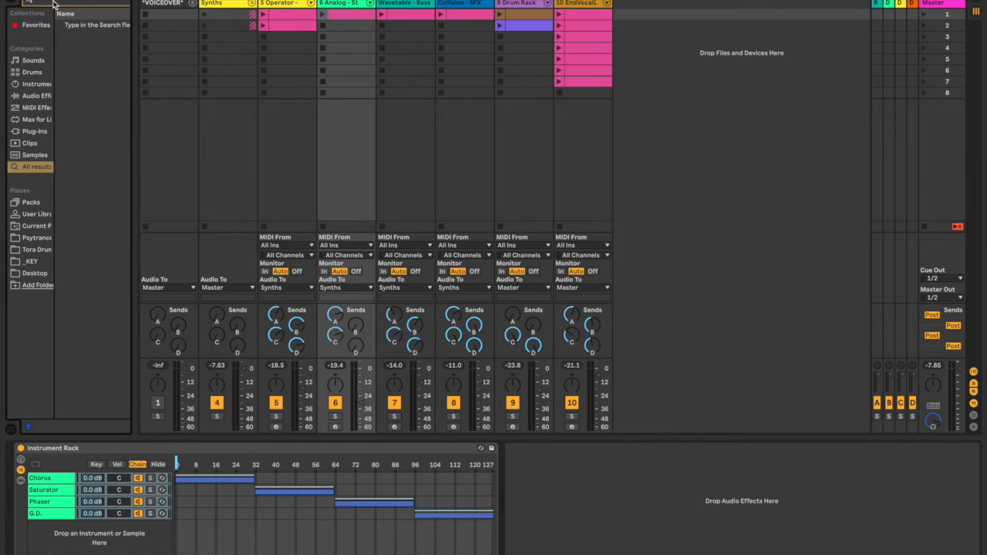
click(36, 121)
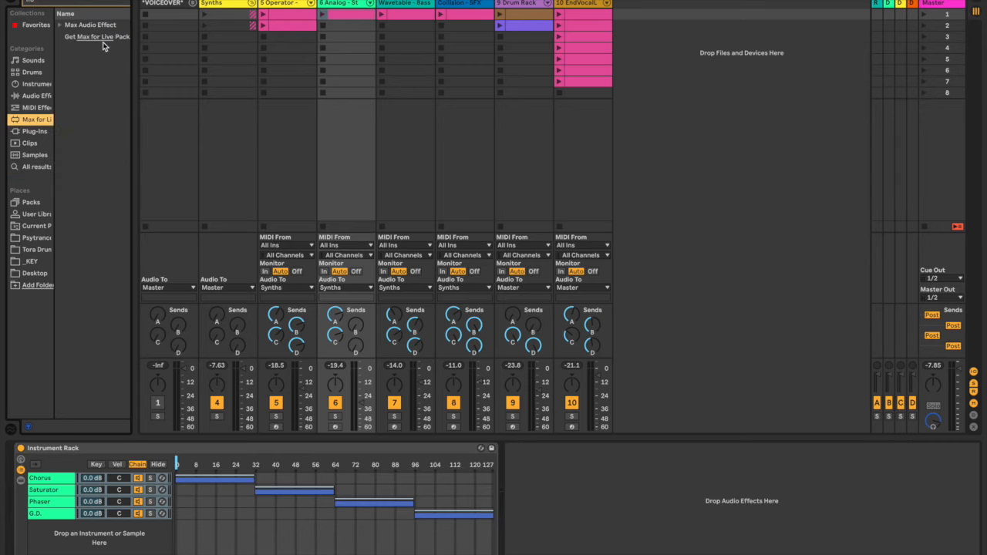
click(60, 25)
drag(86, 37, 571, 501)
click(532, 463)
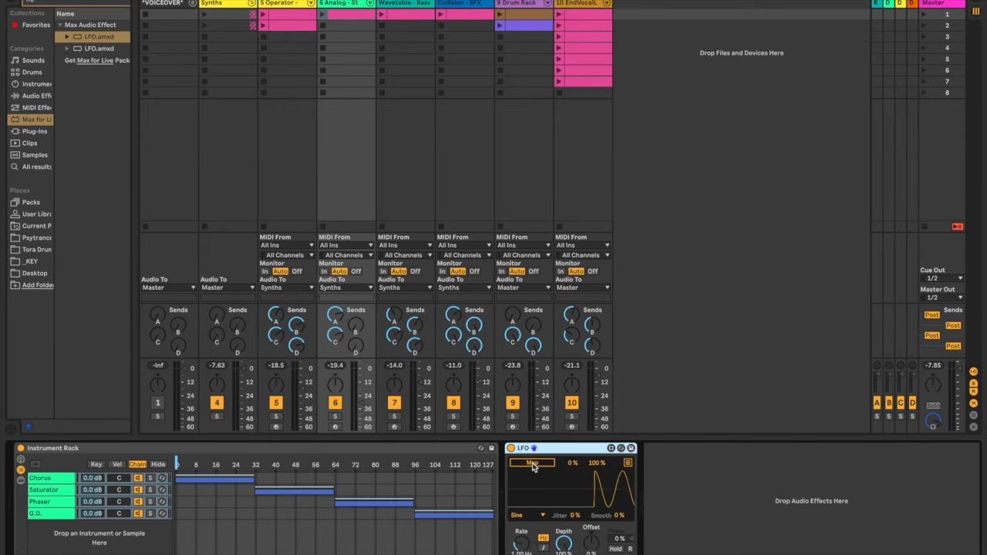
click(179, 465)
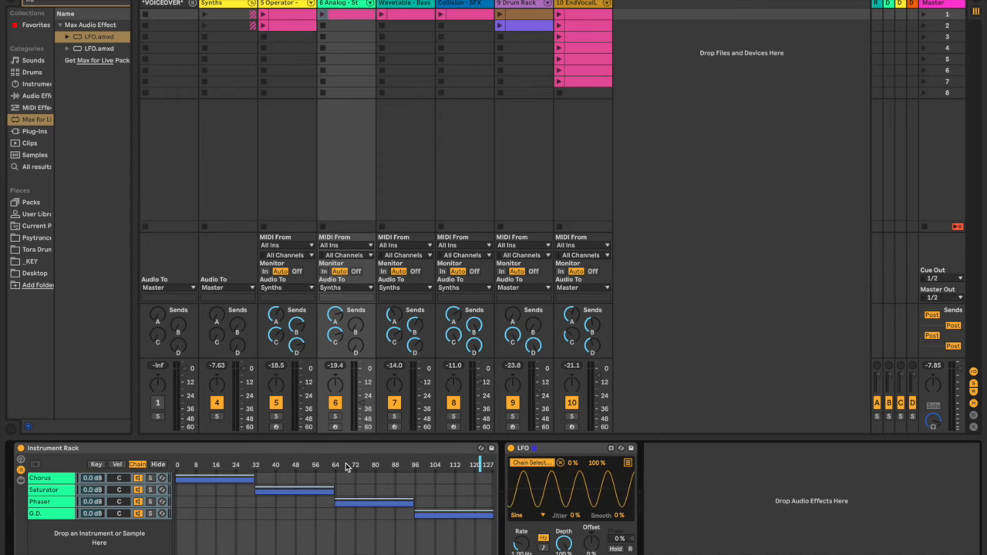
- Set the LFO's waveform to Random and its rate to a tempo-synced value of 4
click(543, 516)
click(529, 502)
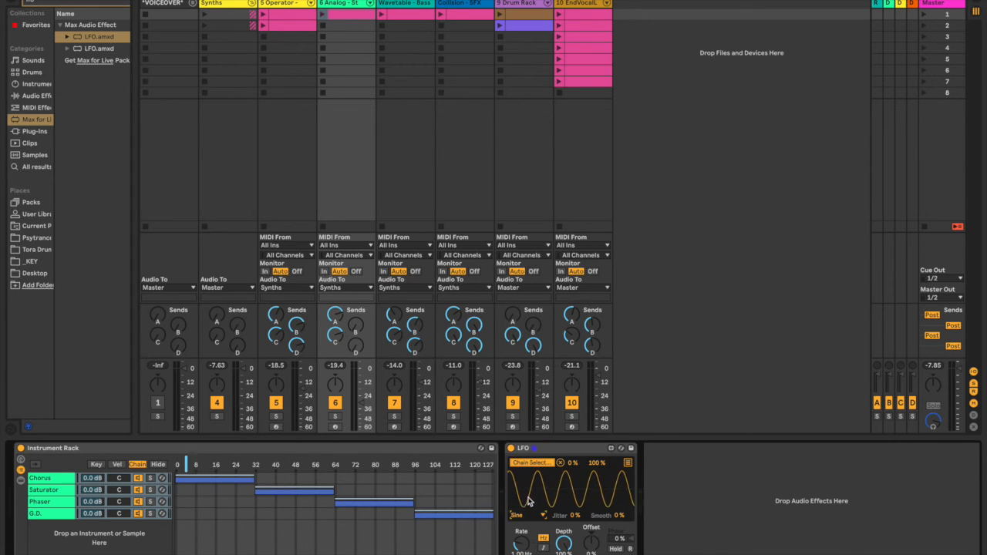
click(543, 548)
mouse_move(521, 544)
mouse_down()
mouse_move(521, 517)
mouse_move(522, 537)
mouse_up()
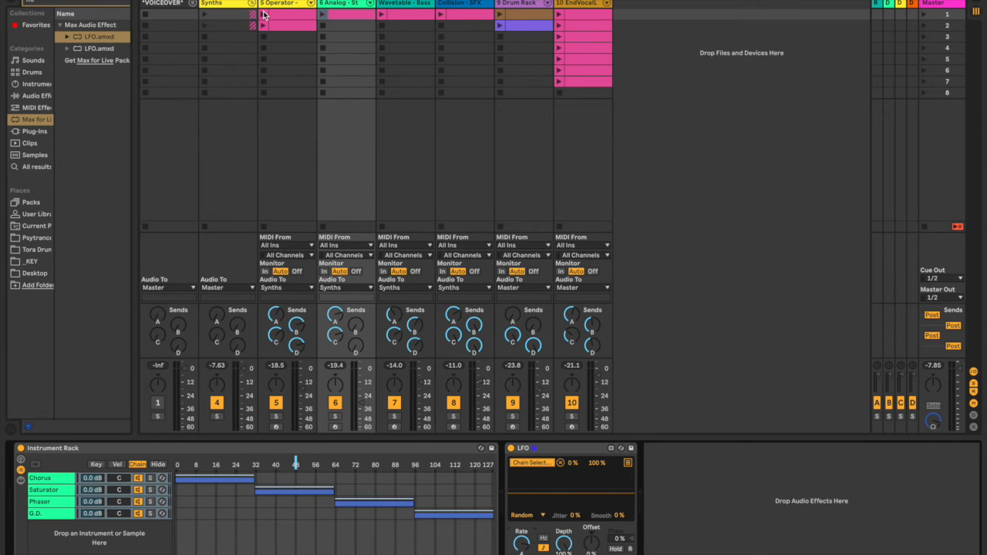
- Launch the Analog track's first clip on its own, followed by the whole of scene 1
click(322, 15)
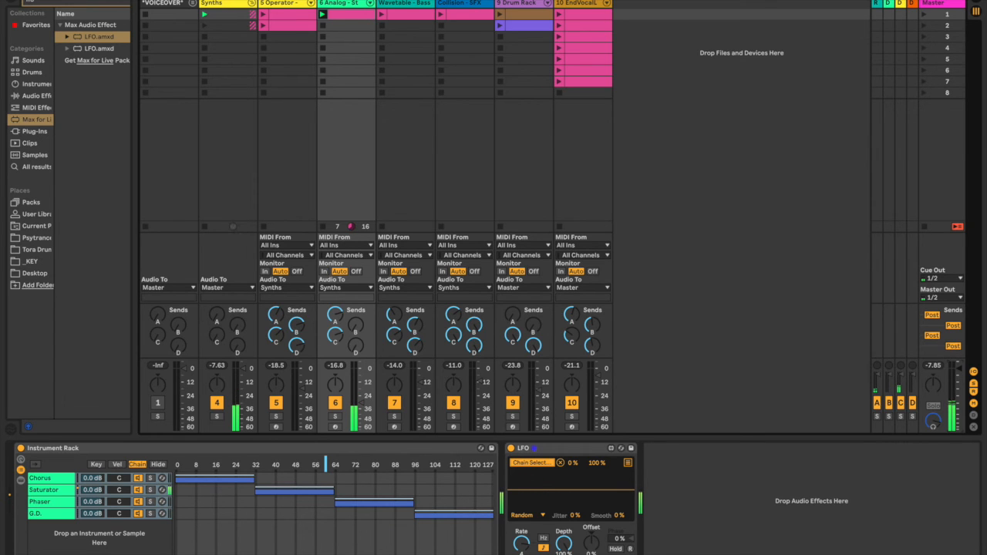
click(924, 14)
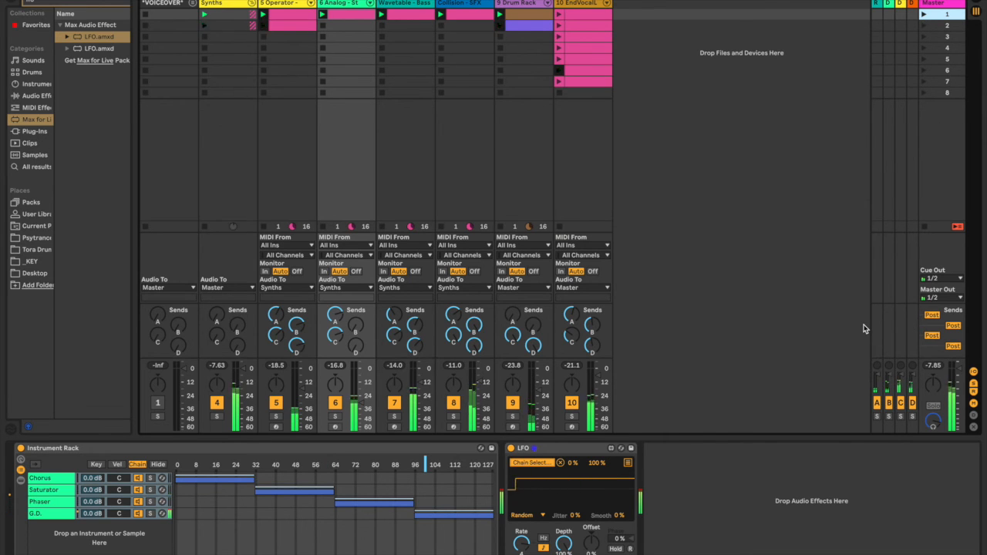
key(XF86AudioMute)
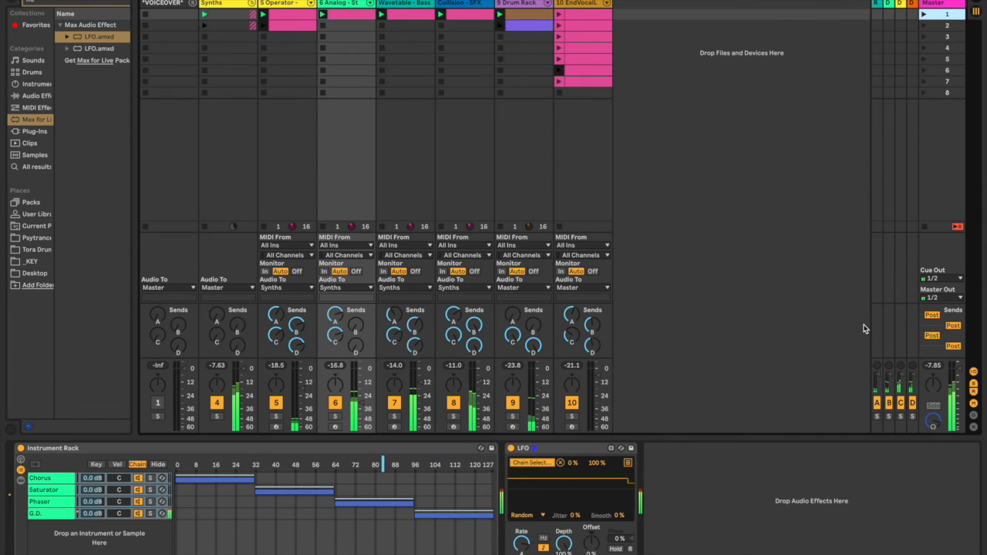
- Unfold the VOICEOVER group and disarm its voice recording track
click(193, 4)
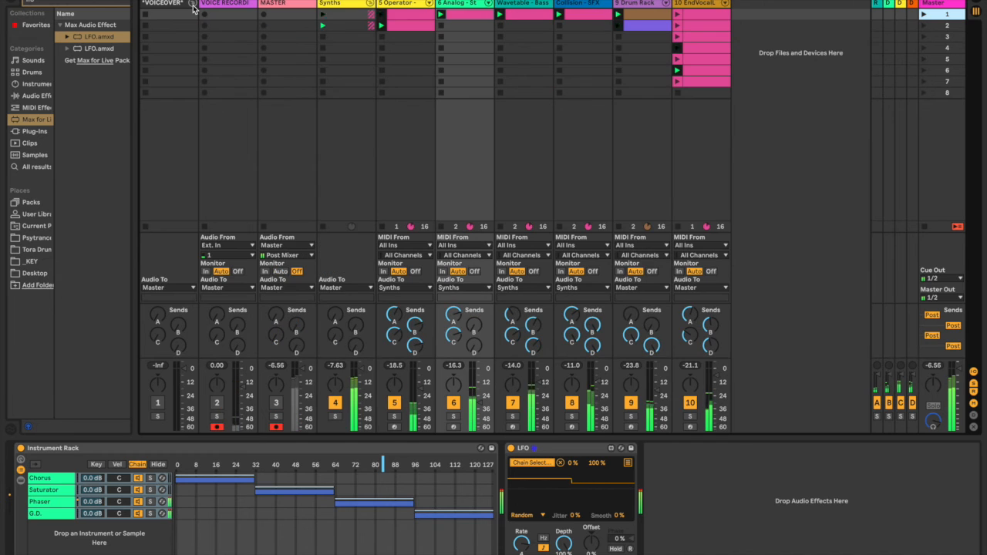
click(218, 426)
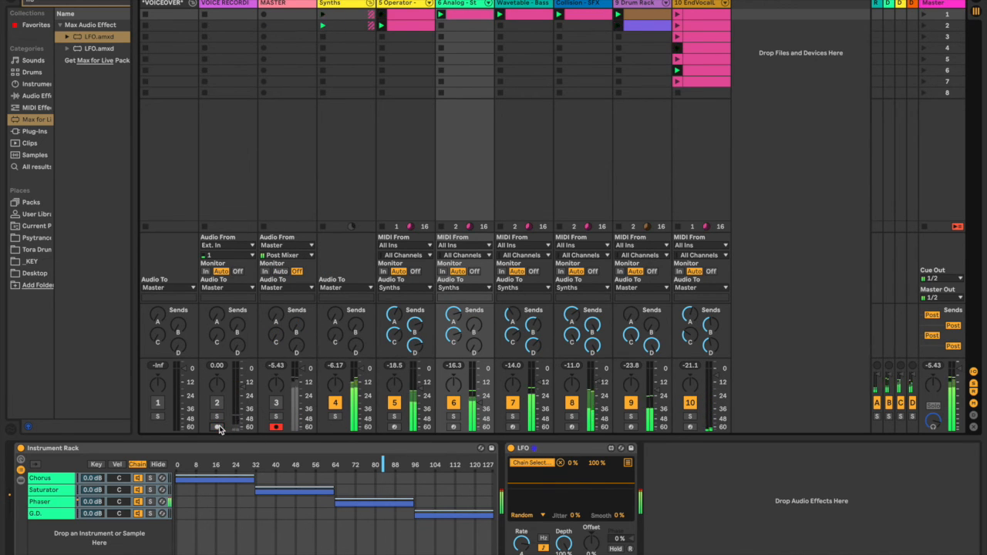